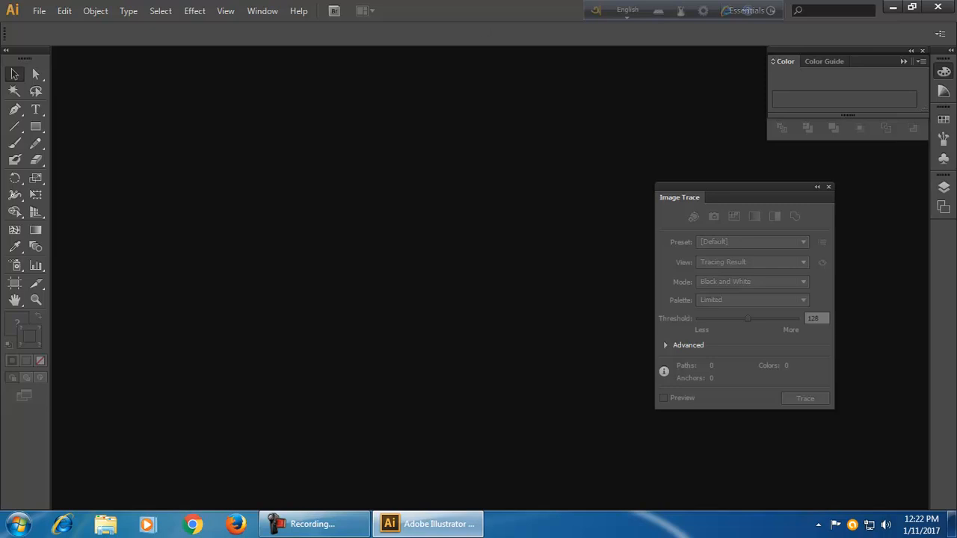
- Create a new 3.75 in by 2.25 in landscape document in CMYK mode with one artboard
left_click(39, 11)
left_click(64, 27)
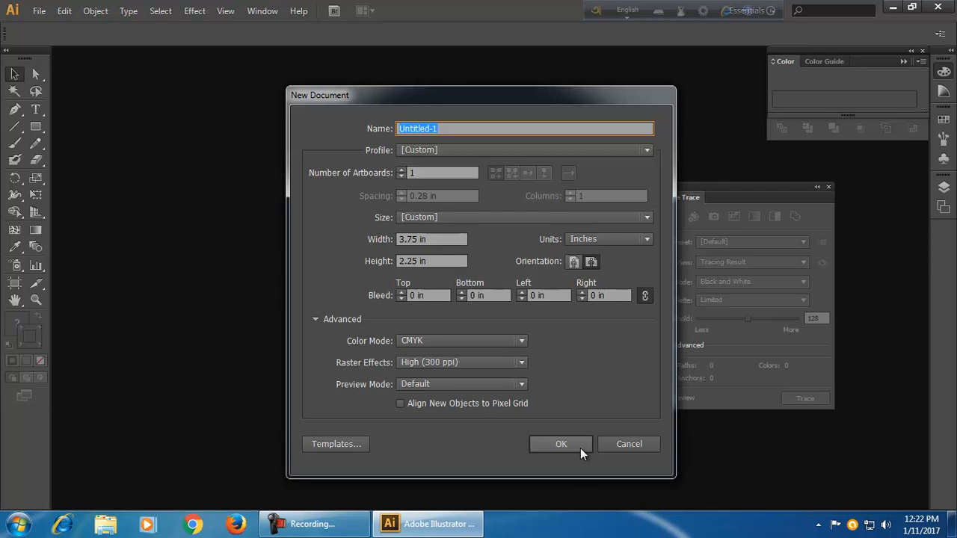
left_click(579, 448)
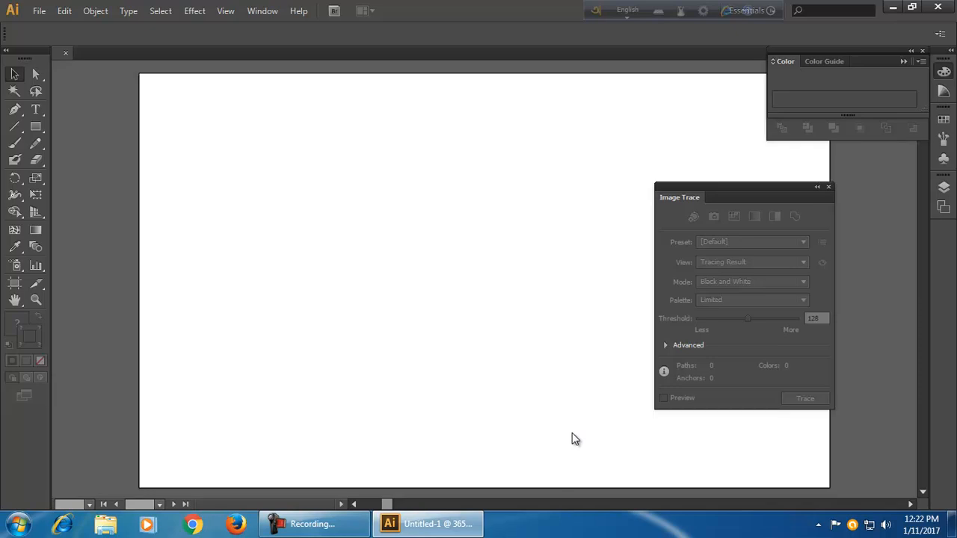
- Move the Image Trace panel beneath the Color panel to clear the working area of the artboard
key("space")
left_click_drag(485, 279, 443, 281)
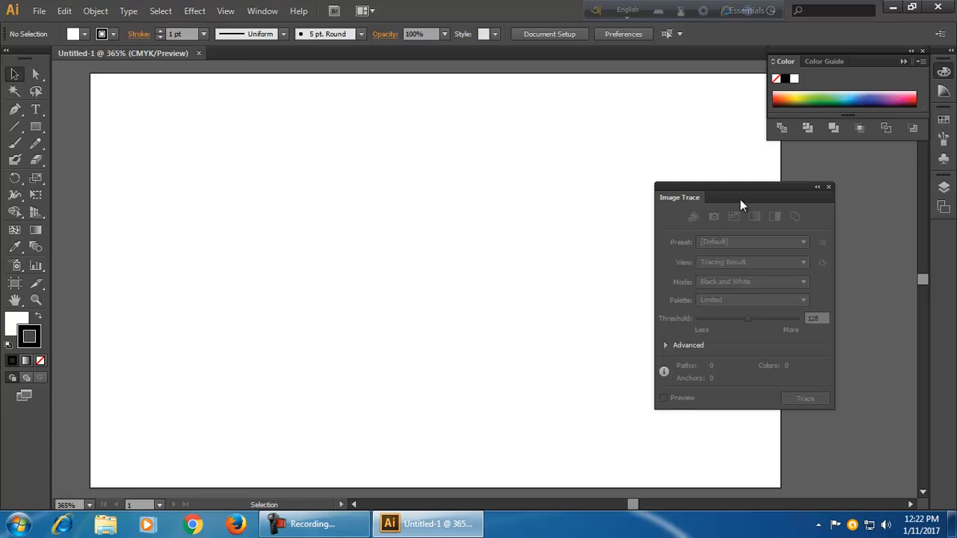
mouse_move(743, 195)
left_mouse_down()
mouse_move(803, 192)
mouse_move(839, 148)
left_mouse_up()
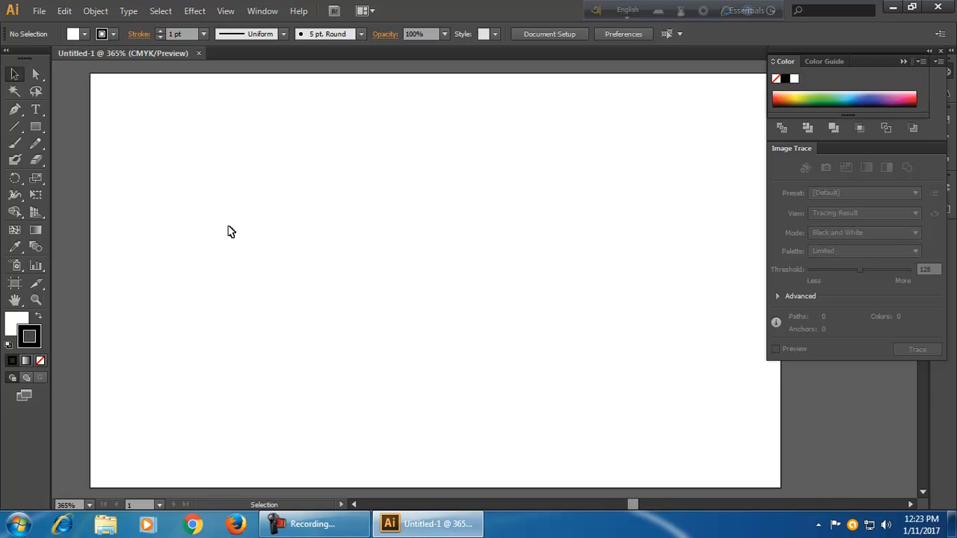
- Add the text "North Estate" left of the artboard's centre and move it slightly upwards
left_click(36, 111)
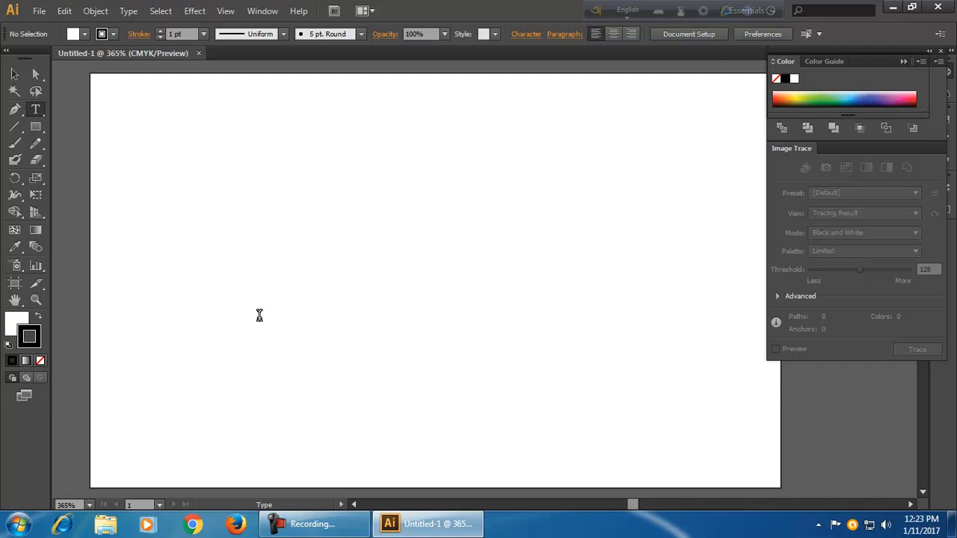
left_click(251, 282)
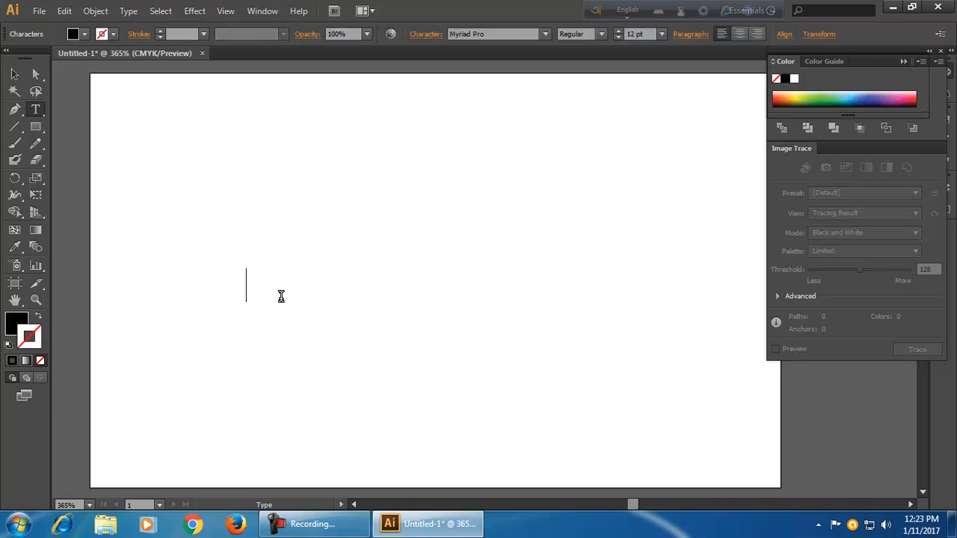
type("North Es")
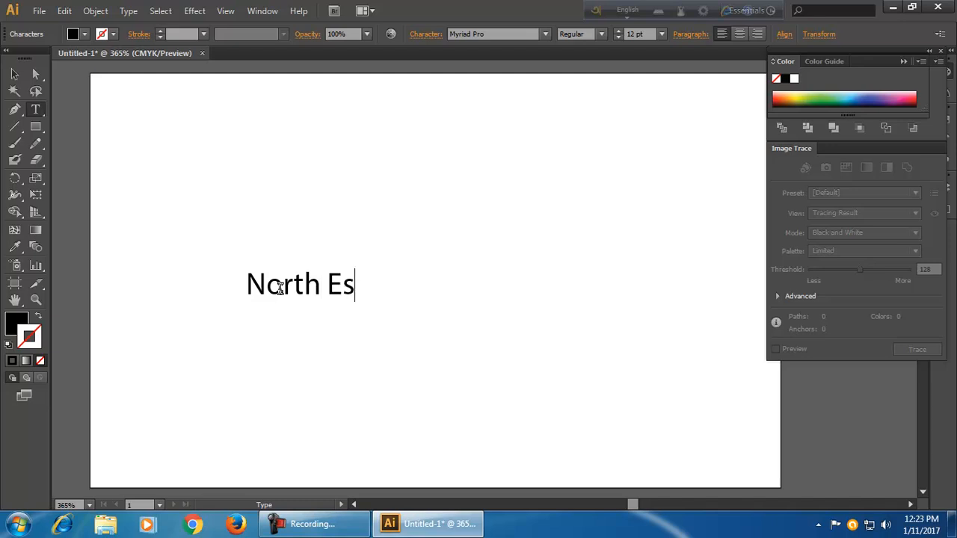
type("tate")
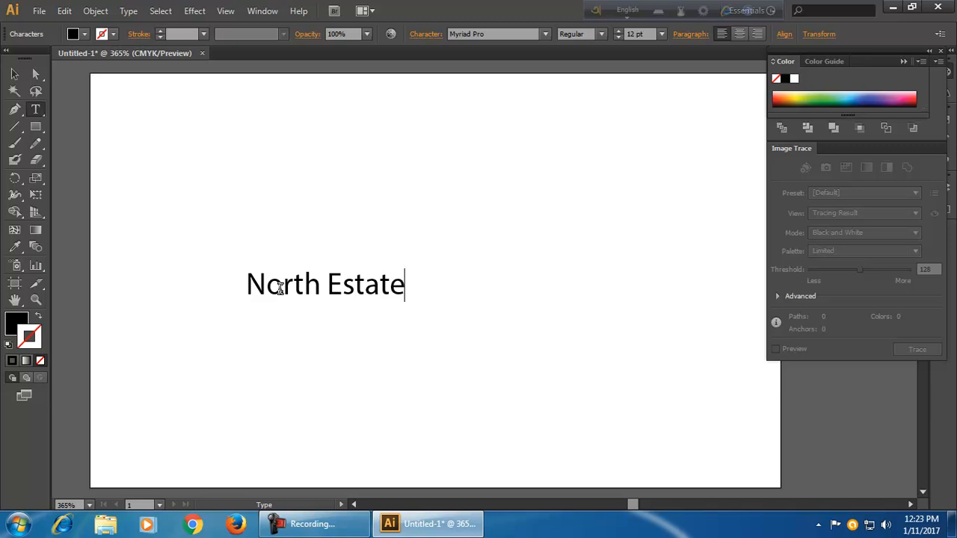
left_click(14, 74)
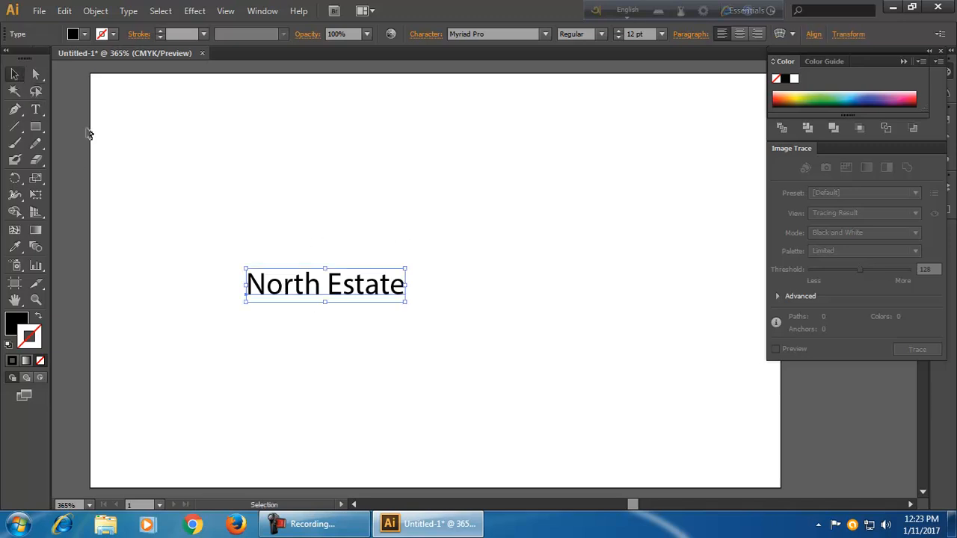
left_click(423, 338)
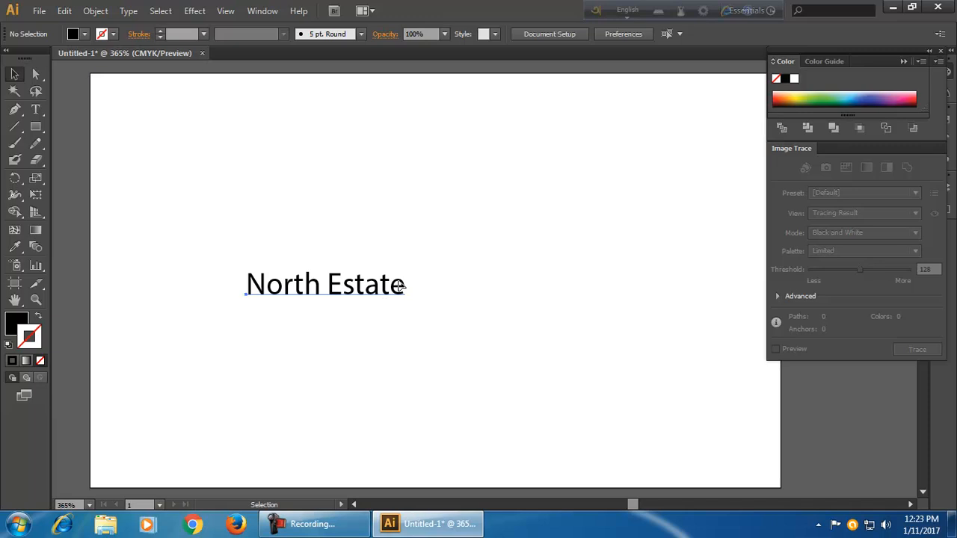
left_click_drag(400, 285, 407, 260)
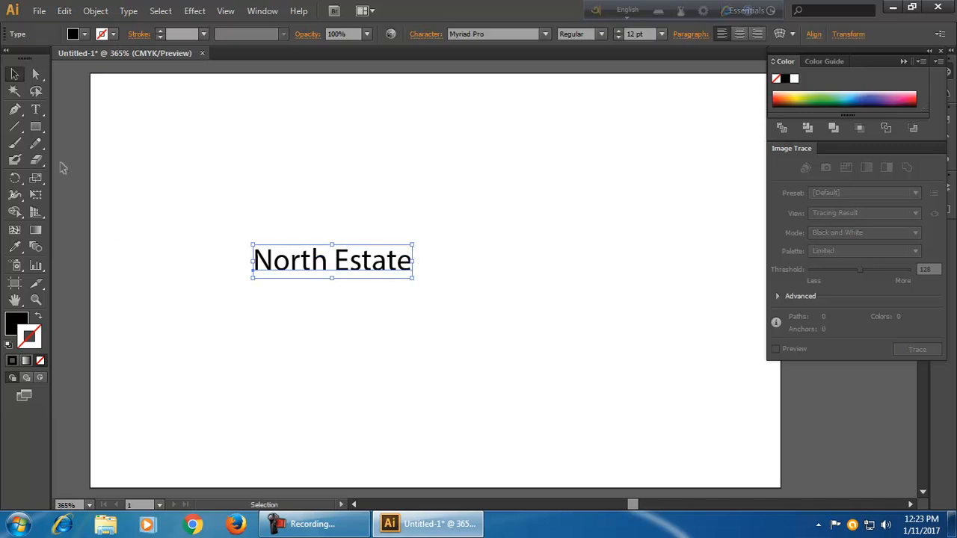
- Add the separate text "Broker" and move it directly below the "North Estate" line
left_click(35, 109)
left_click(312, 384)
type("B")
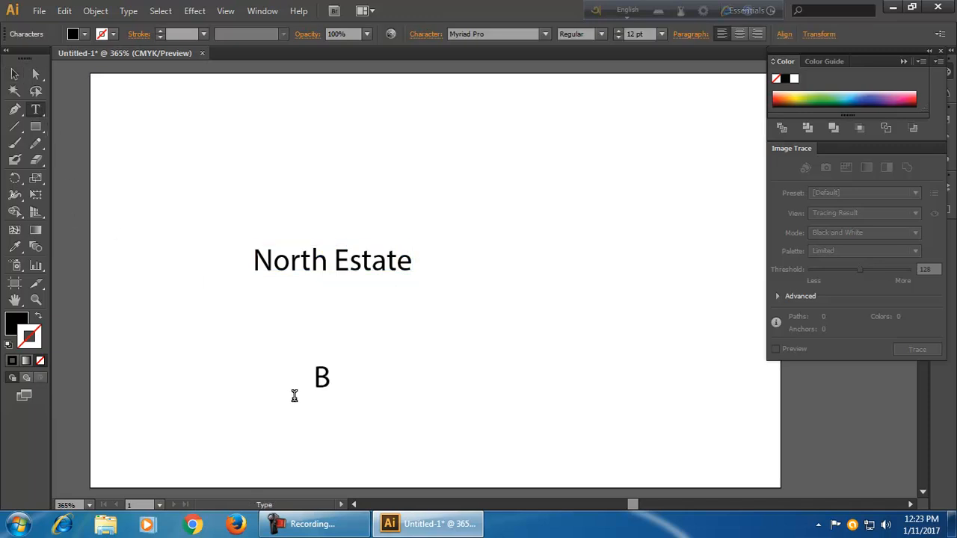
type("roker")
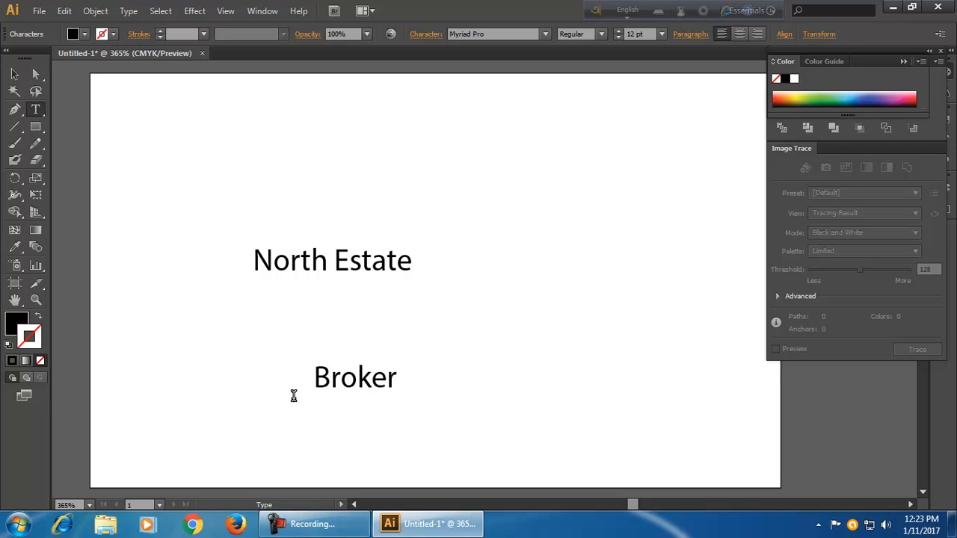
left_click(14, 74)
left_click(475, 329)
left_click_drag(373, 384, 386, 304)
left_click(425, 348)
- Set the font of the "North Estate" text to Century Gothic Bold
left_click(368, 279)
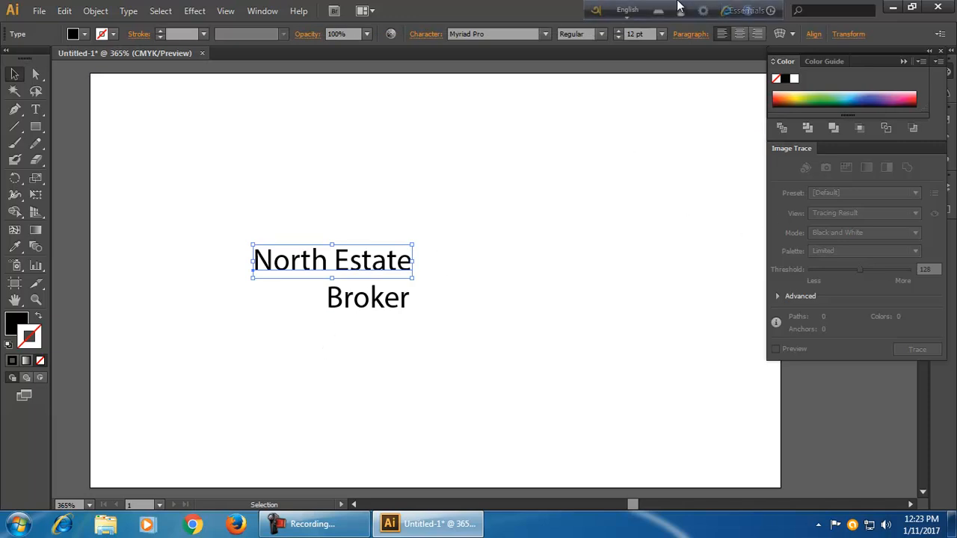
left_click(130, 11)
mouse_move(147, 28)
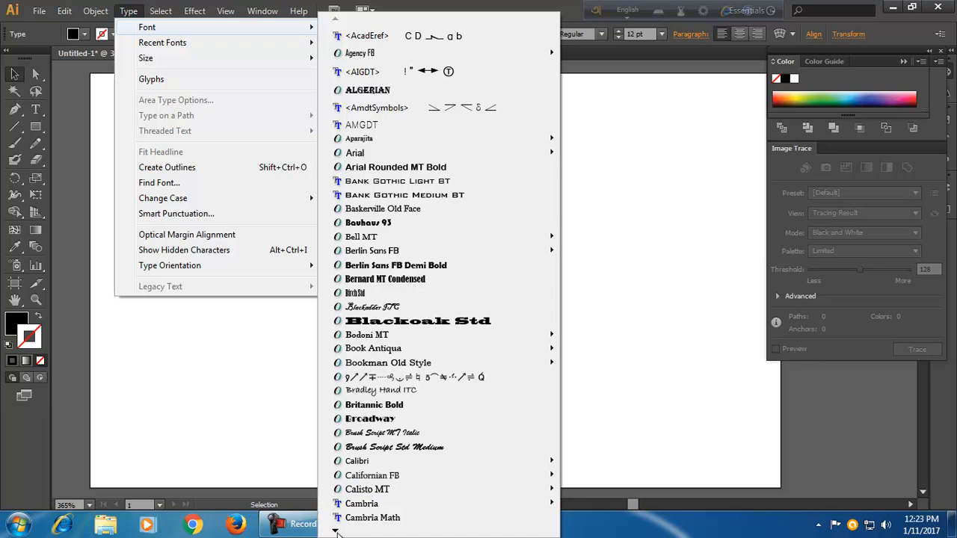
mouse_move(336, 532)
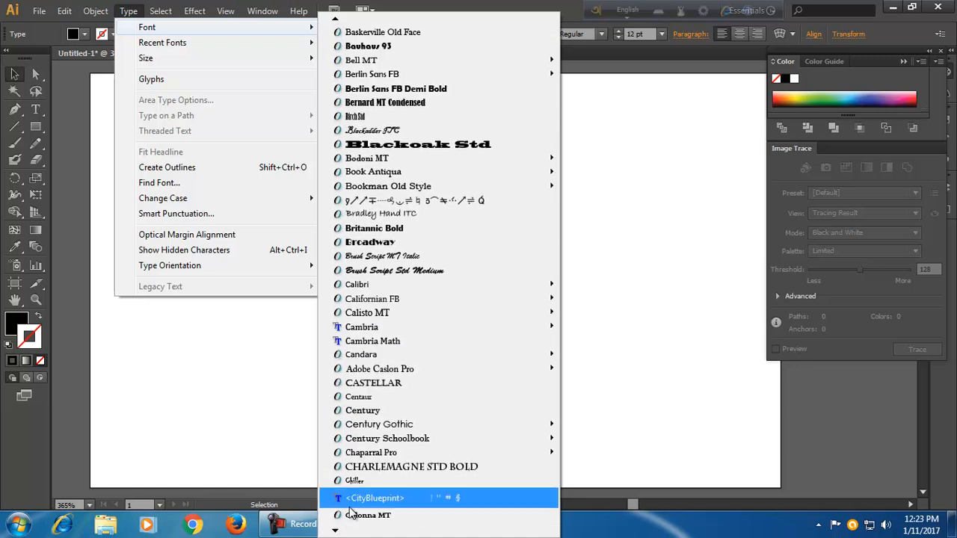
mouse_move(429, 428)
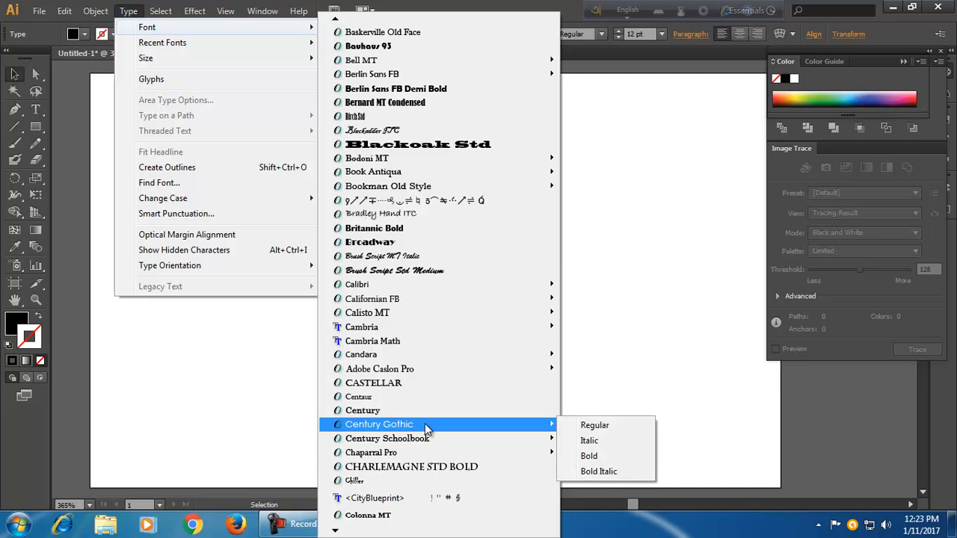
left_click(614, 456)
left_click(566, 402)
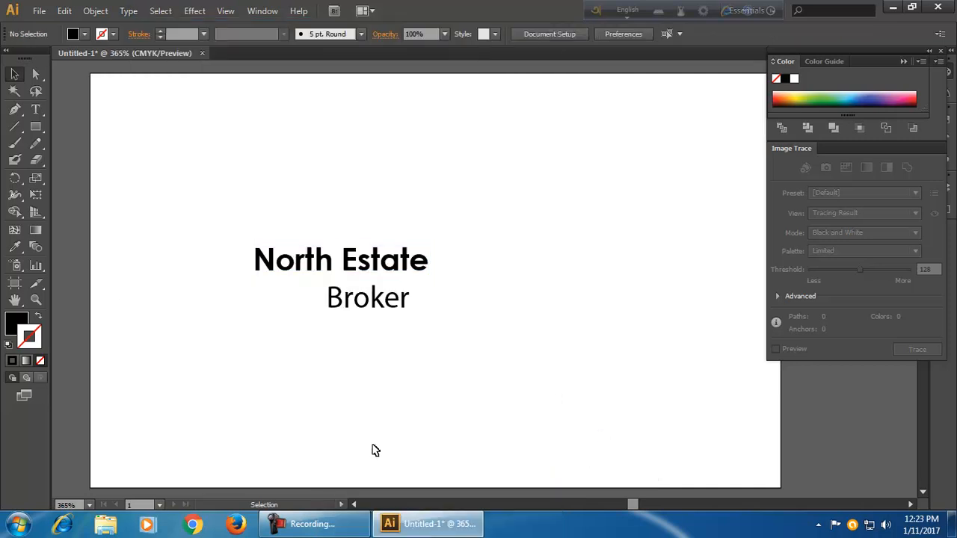
- Move "Broker" close under the right end of "North Estate" and set its font to Century Gothic Regular
left_click_drag(388, 306, 411, 294)
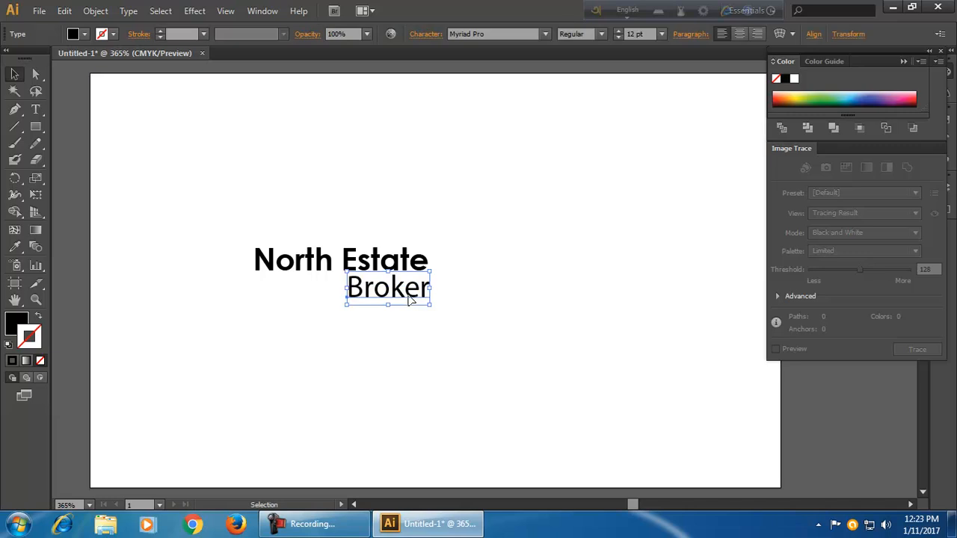
left_click(314, 269)
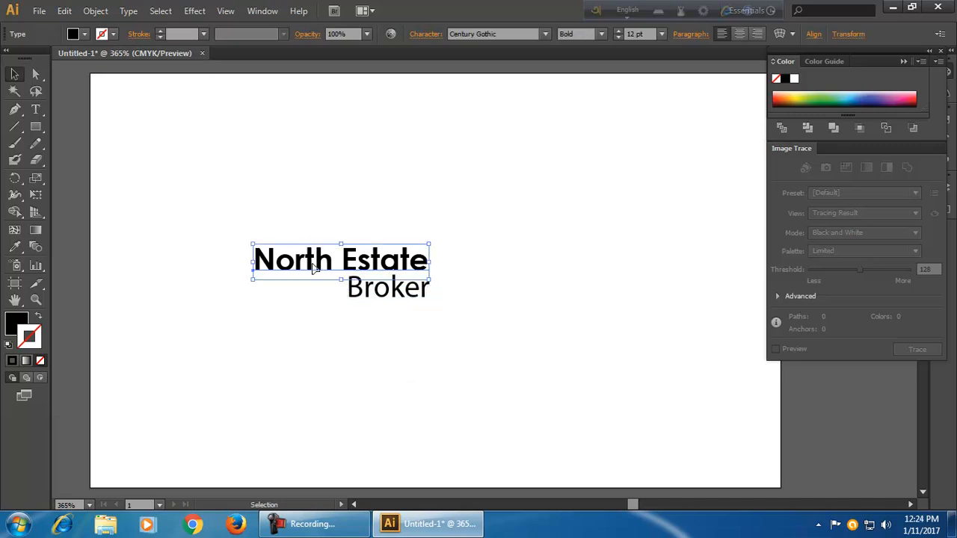
left_click(416, 293)
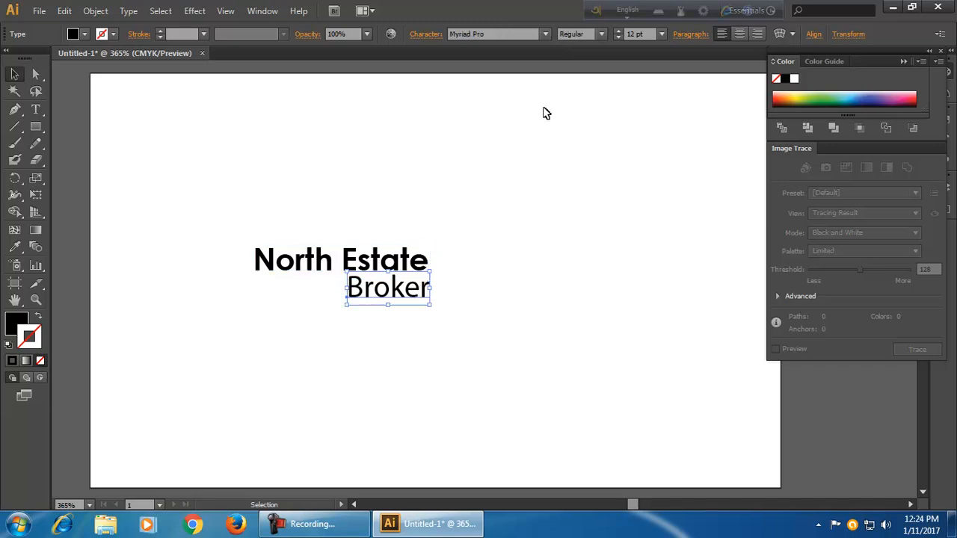
left_click(493, 37)
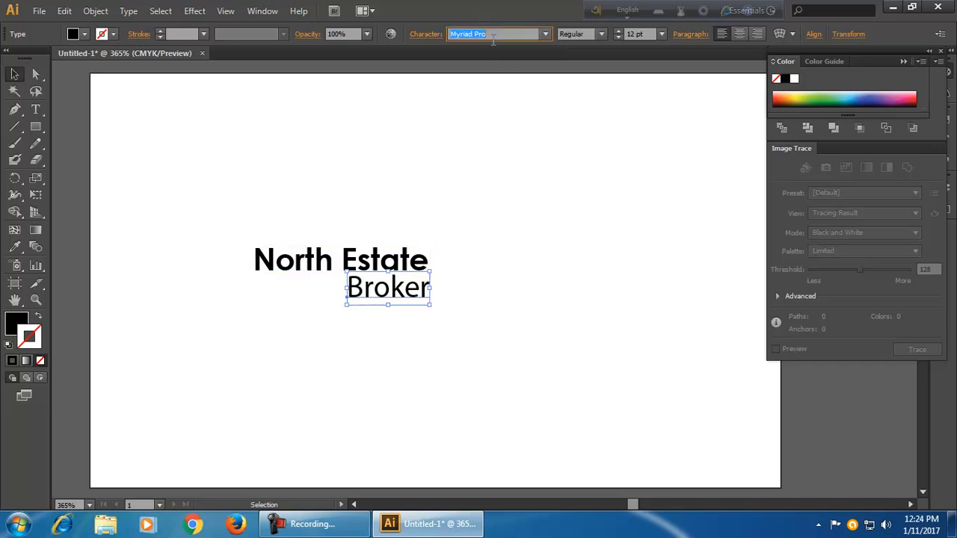
type("Centaur")
type("u")
type(" Gothic")
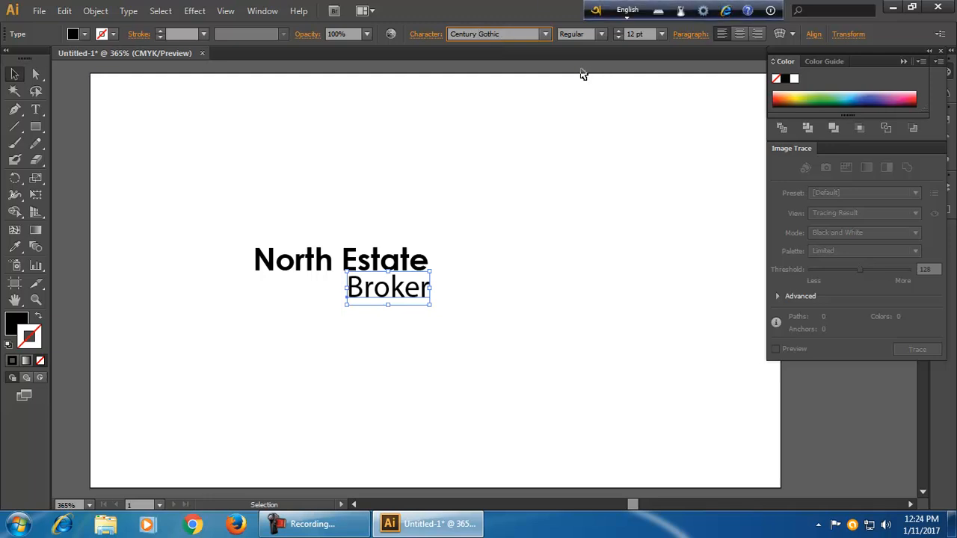
key("Return")
left_click(600, 34)
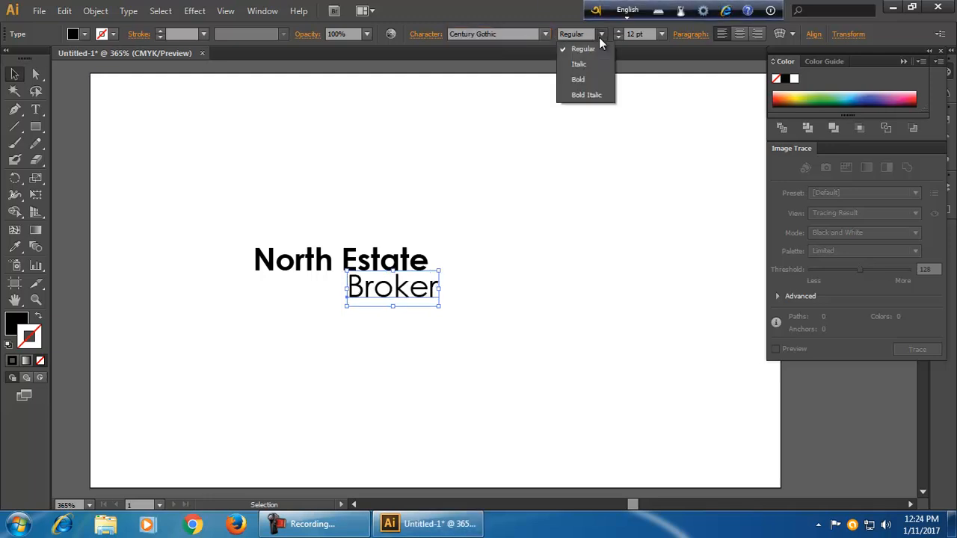
left_click(598, 48)
left_click(507, 369)
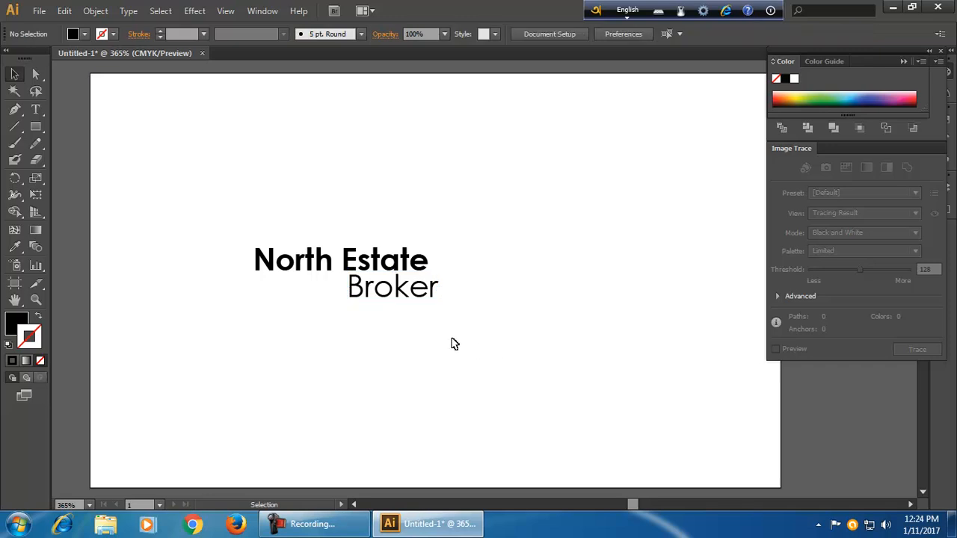
- Scale "Broker" down to about 7.77 pt and nudge it slightly left under the end of "North Estate"
left_click(416, 301)
left_click_drag(437, 304, 419, 296)
left_click(471, 337)
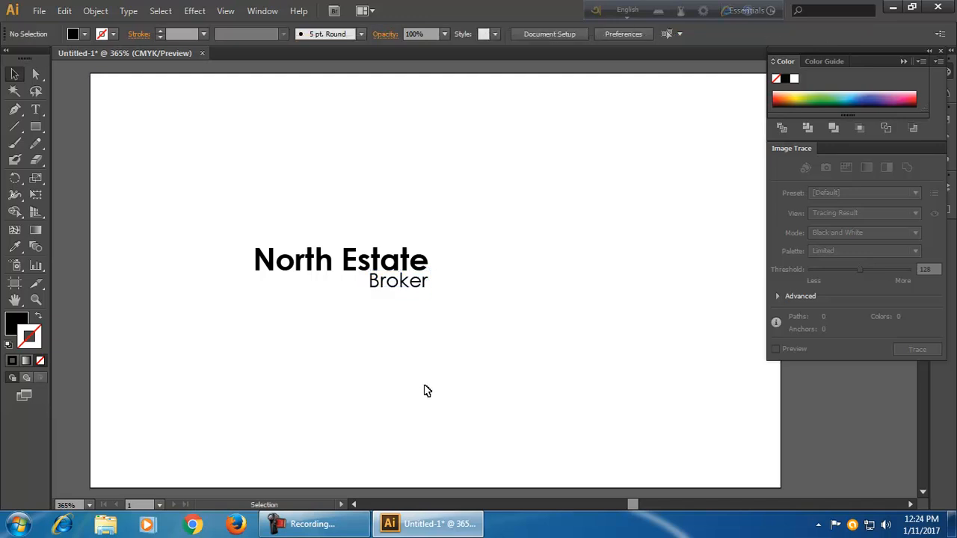
left_click(411, 290)
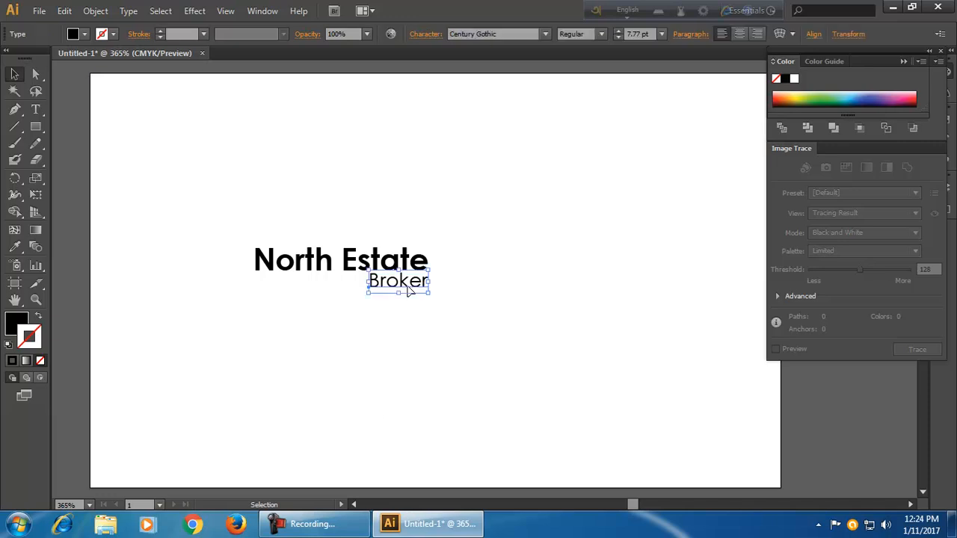
left_click_drag(409, 290, 407, 290)
left_click(422, 338)
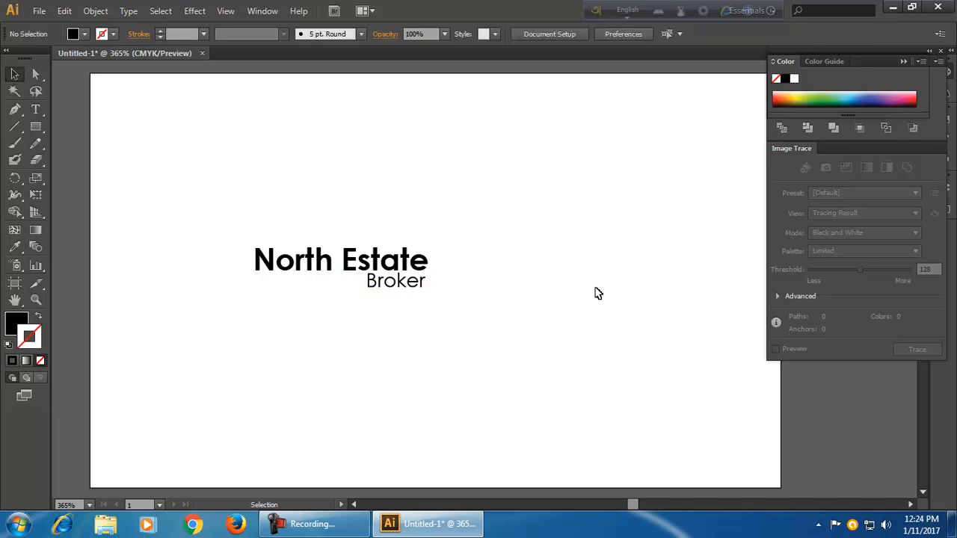
- Resize both text lines together, centre them on the artboard and leave both selected
left_click_drag(257, 232, 444, 323)
left_click_drag(428, 289, 461, 325)
left_click(451, 355)
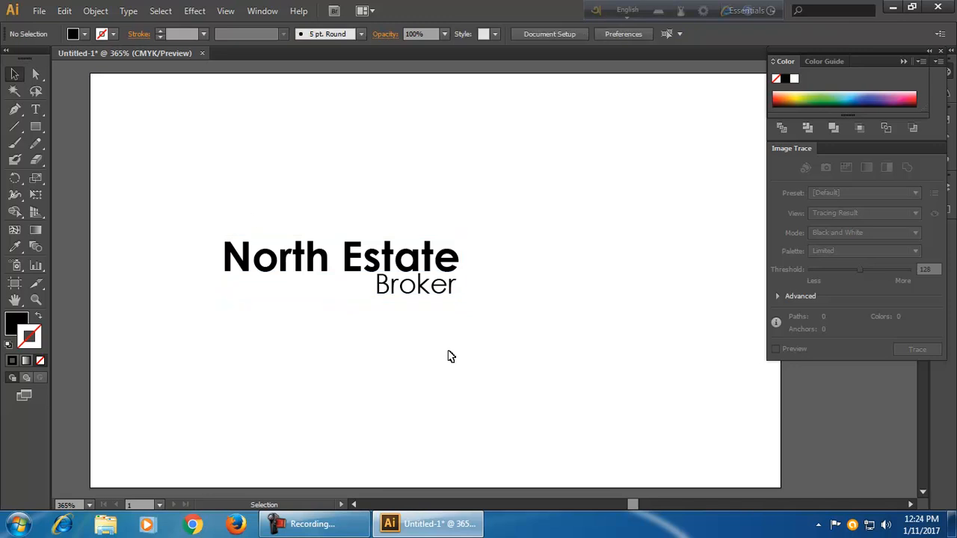
left_click_drag(236, 217, 459, 298)
left_click(484, 352)
left_click_drag(262, 225, 484, 318)
left_click_drag(377, 278, 480, 281)
left_click(479, 363)
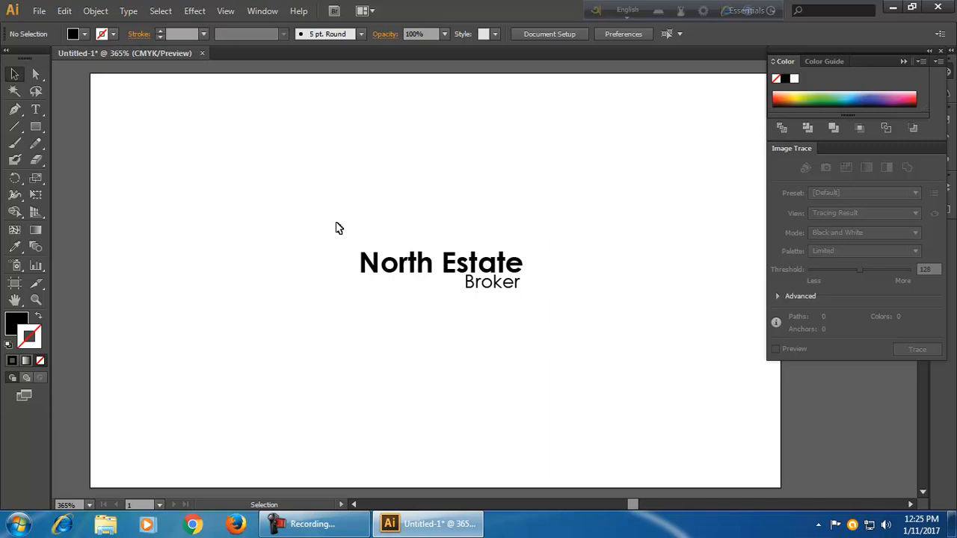
left_click_drag(353, 236, 524, 312)
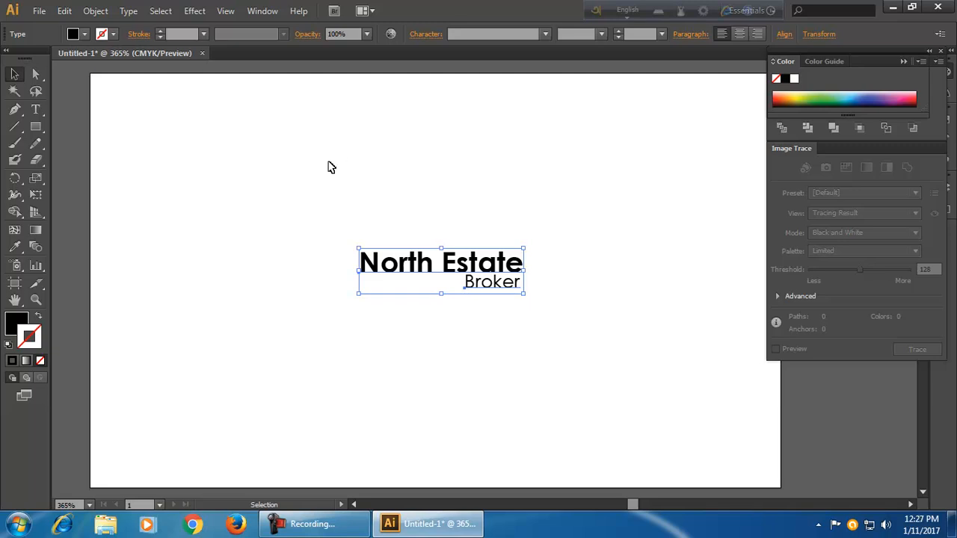
- Switch to Google Chrome, restore its earlier tabs and close the Coffee Cup Logo Template tab
left_click(193, 524)
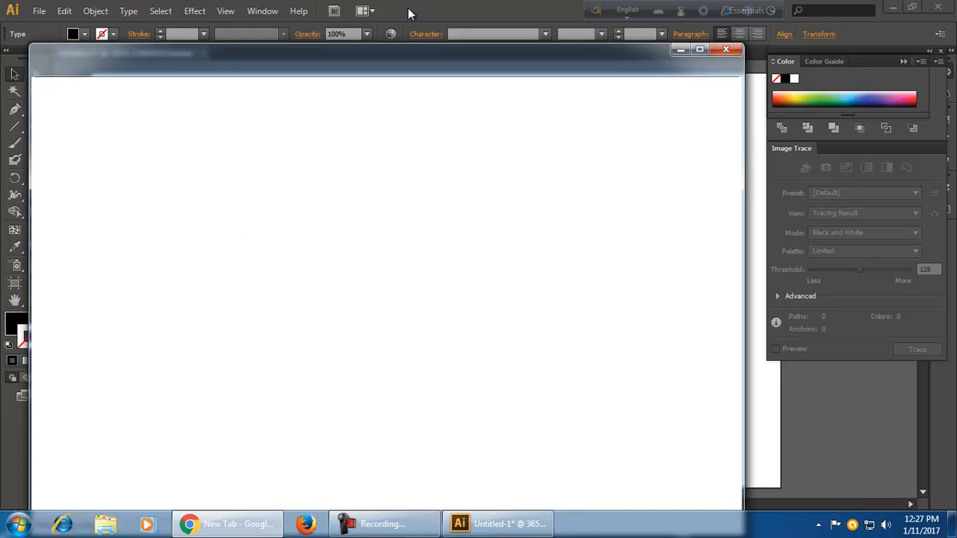
left_click_drag(402, 55, 418, 21)
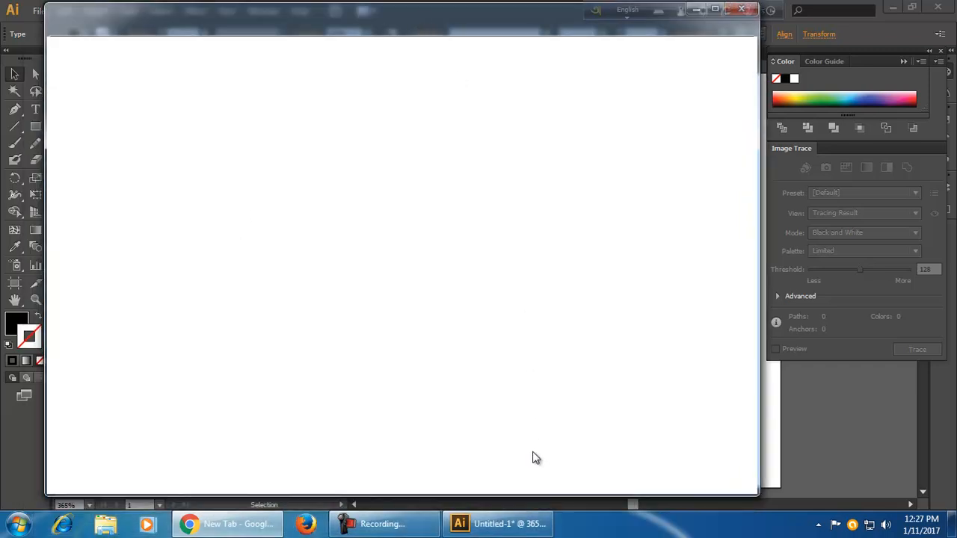
left_click_drag(515, 12, 527, 35)
left_click(709, 149)
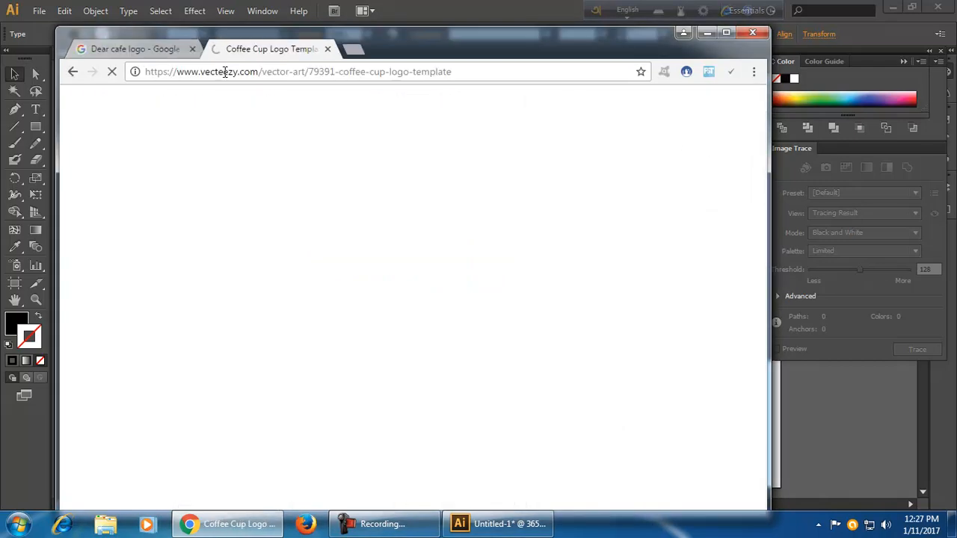
left_click(328, 49)
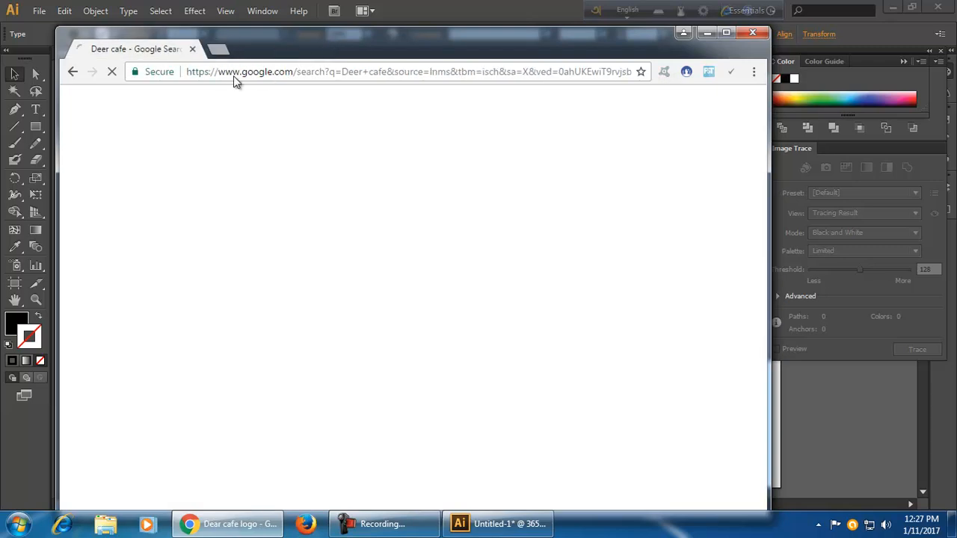
- Search Google Images for "photo"
left_click(267, 75)
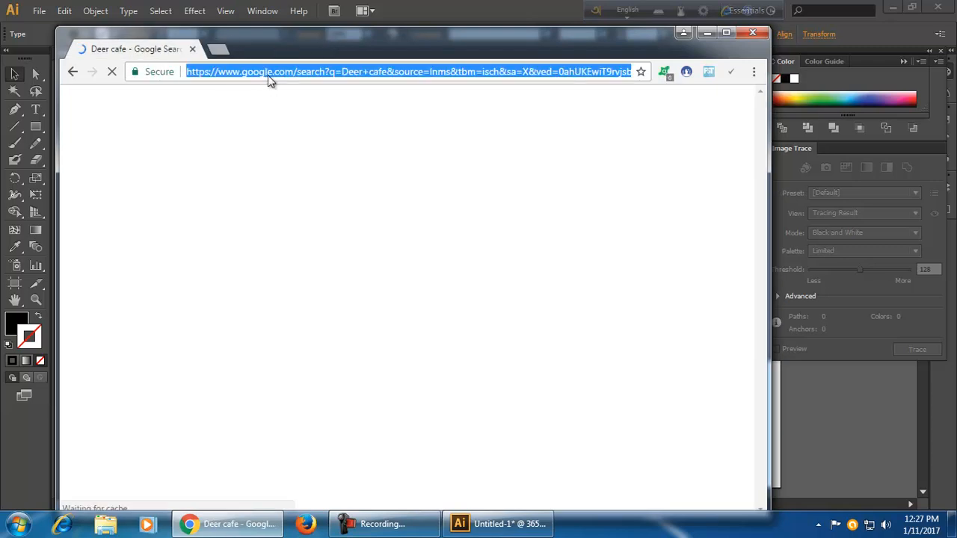
key("BackSpace")
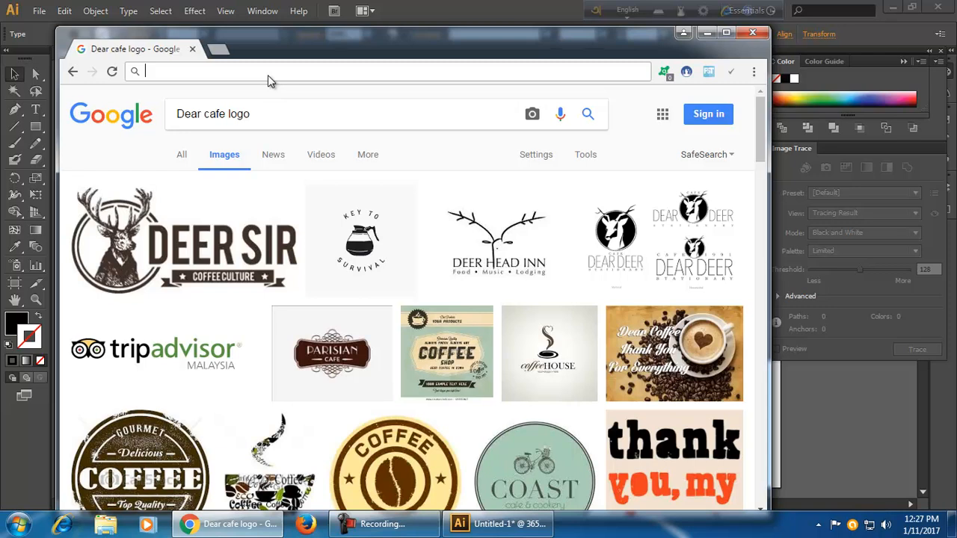
type("photo")
key("Return")
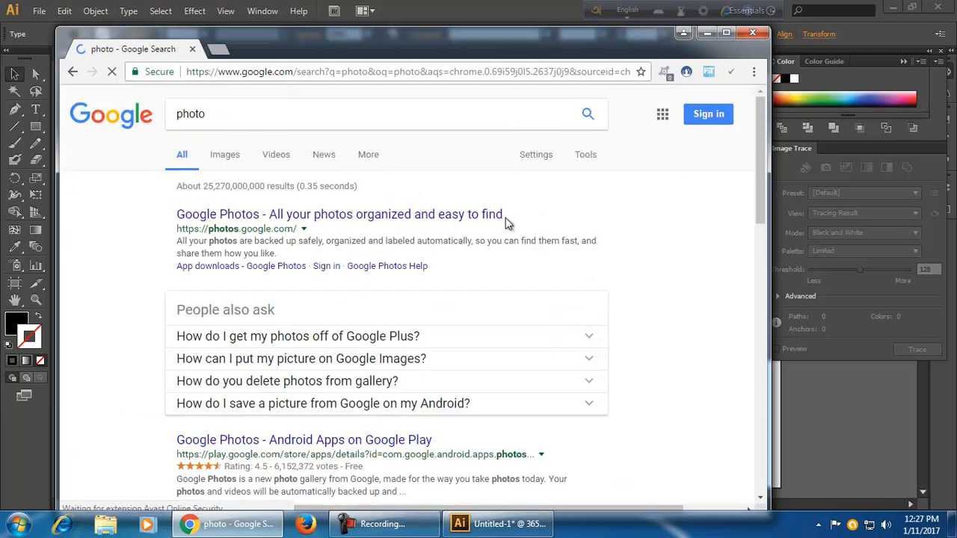
left_click(228, 155)
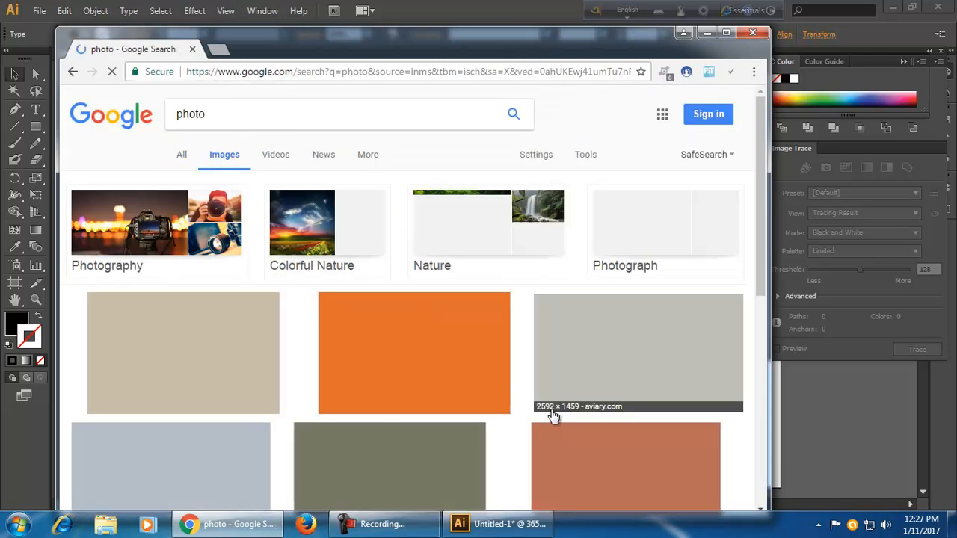
- Open the image preview of the smiling bearded man holding a camera with a white lens
scroll(493, 356, "down", 2)
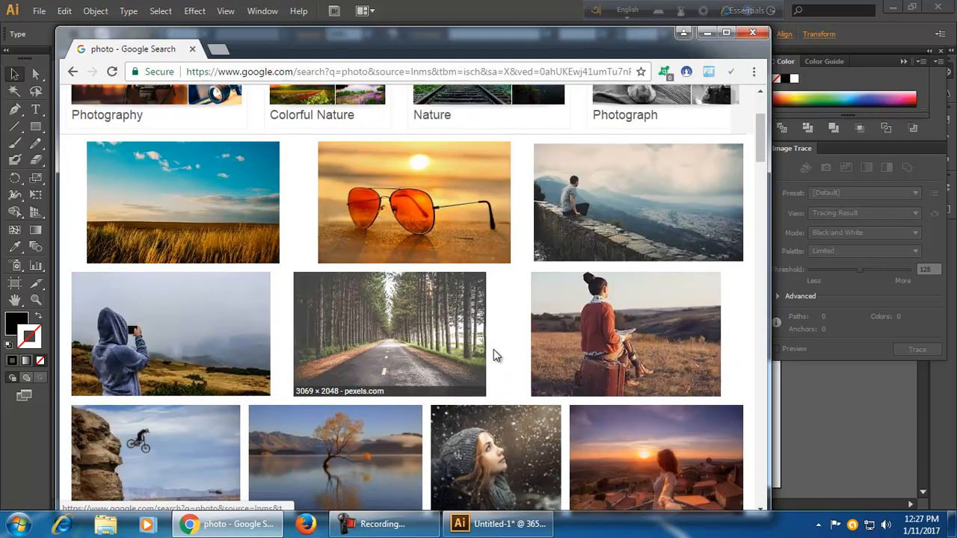
scroll(494, 356, "down", 3)
left_click(537, 415)
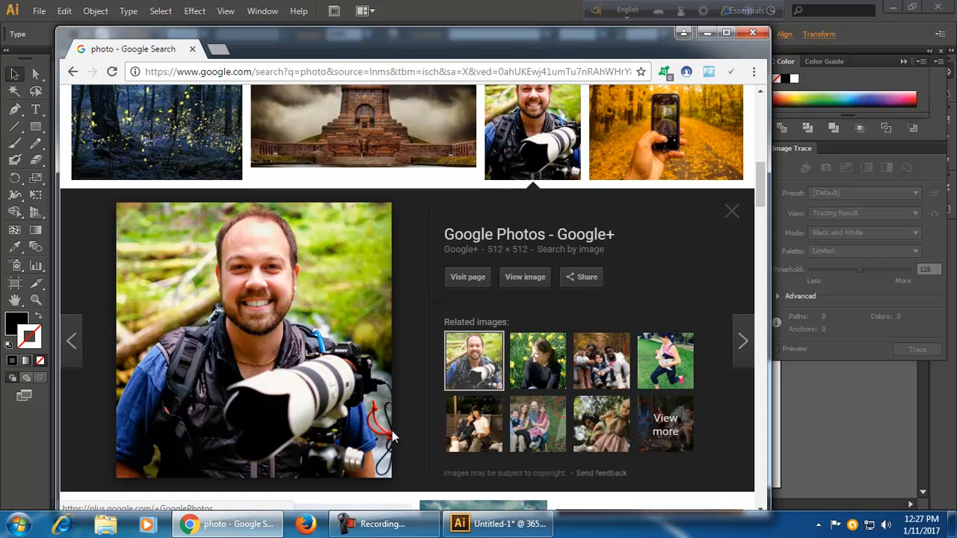
- Copy the previewed photo and paste it into the Illustrator logo document with the text lines deselected
right_click(384, 350)
left_click(448, 278)
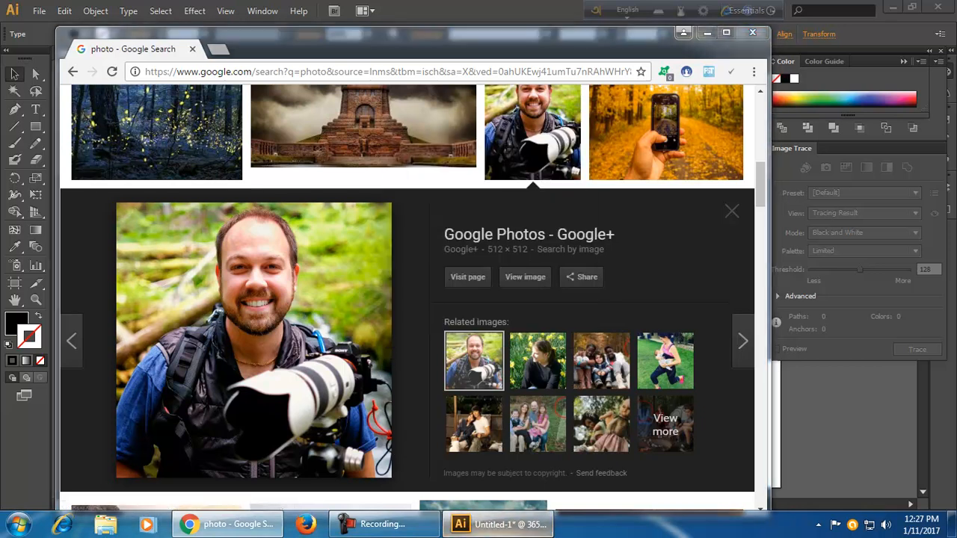
left_click(495, 524)
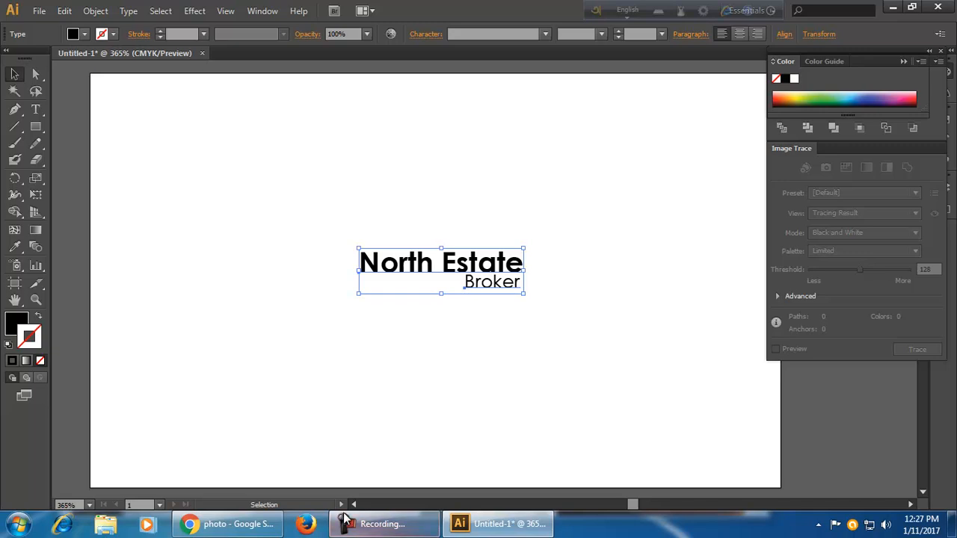
left_click(378, 415)
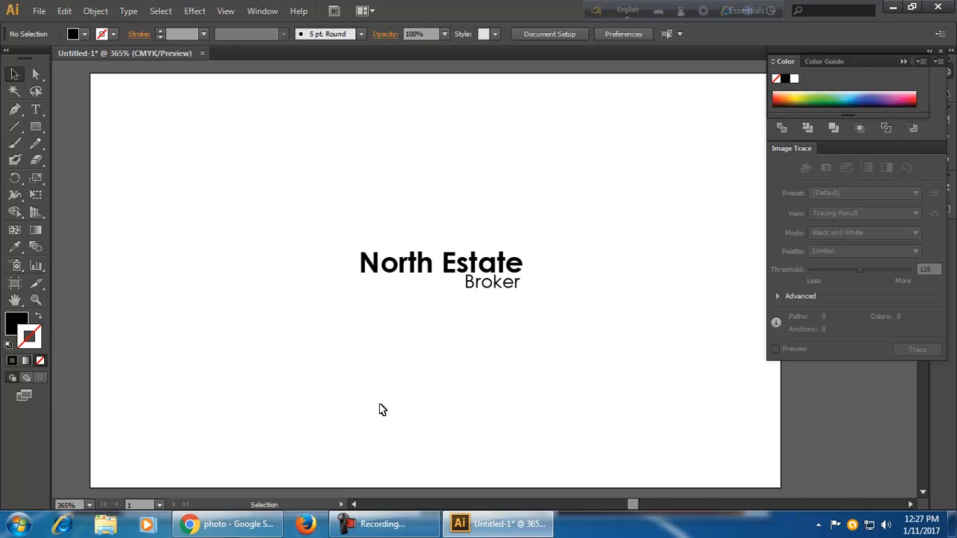
left_click(228, 524)
right_click(344, 387)
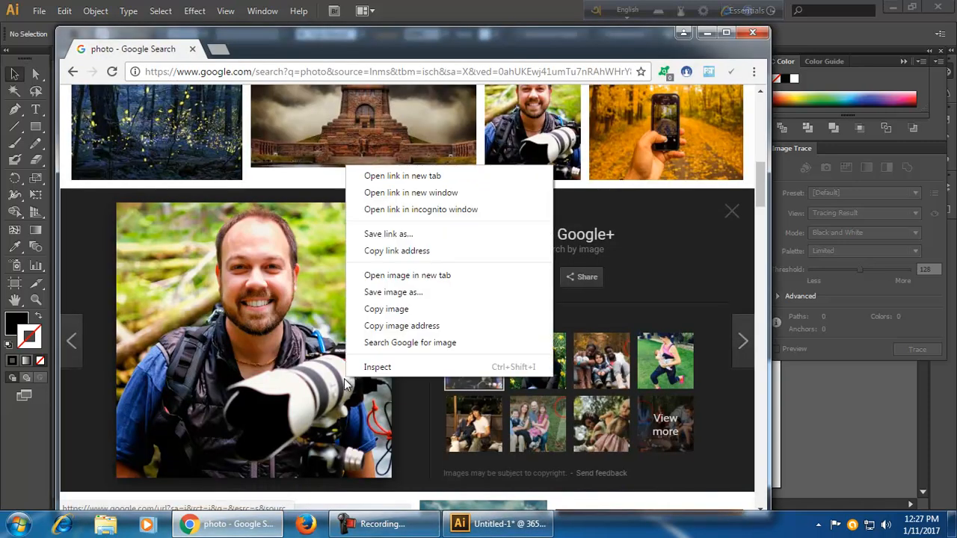
left_click(416, 308)
left_click(491, 531)
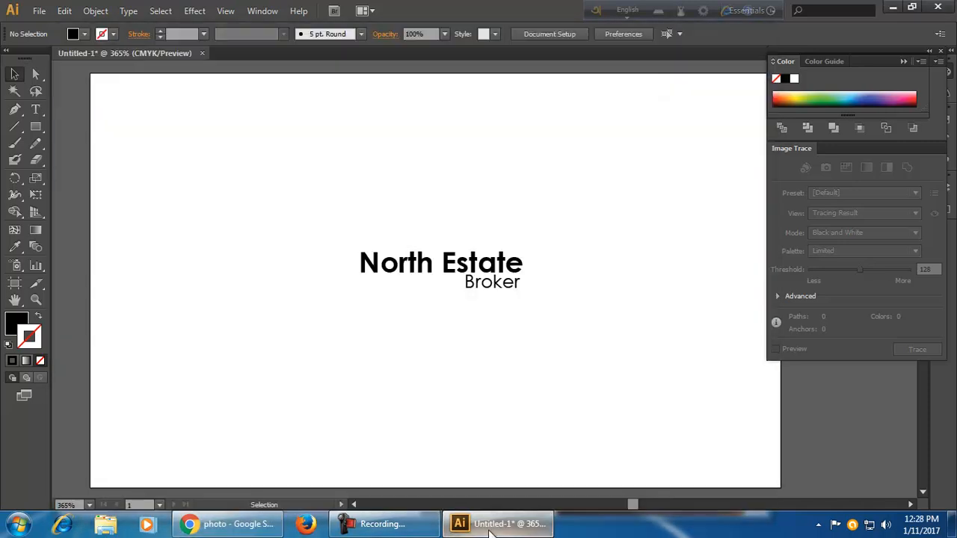
key("ctrl+v")
- Scale the pasted photo down proportionally about its centre to about 1 by 1 inch
scroll(527, 359, "down", 2)
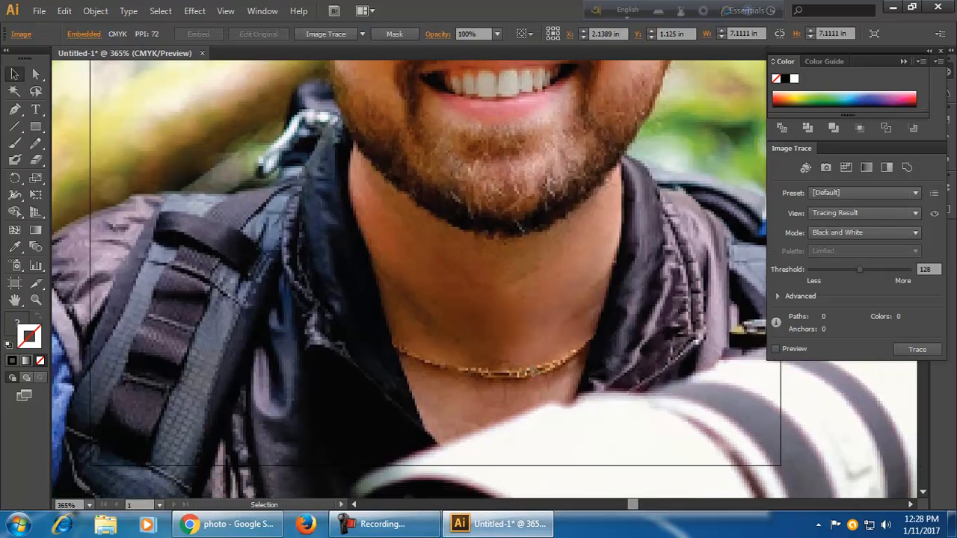
scroll(535, 370, "down", 2)
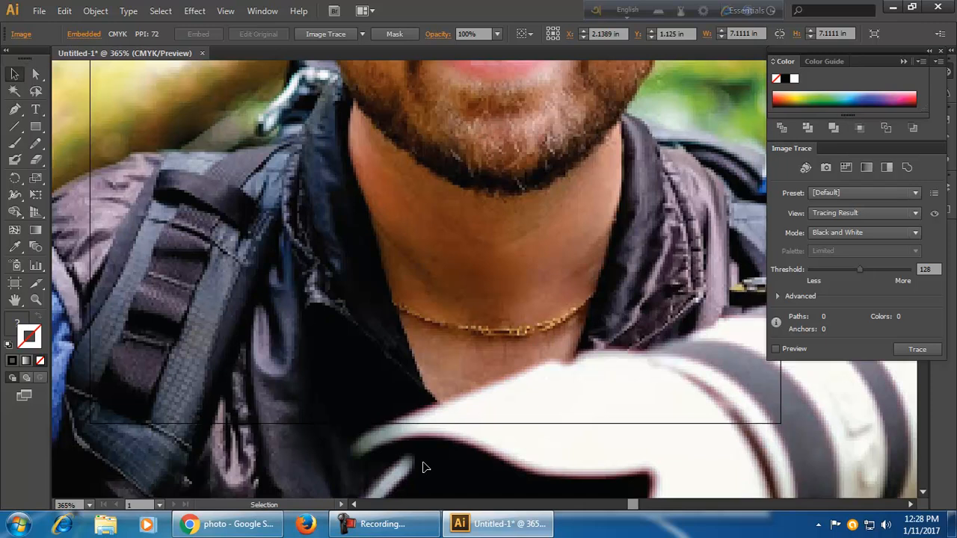
scroll(434, 420, "down", 2)
scroll(439, 417, "down", 2)
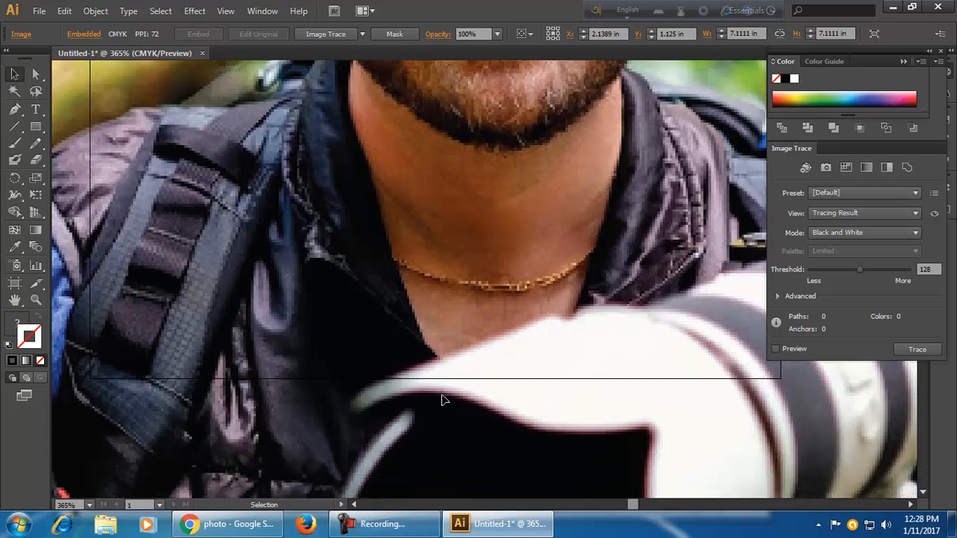
key("ctrl+minus")
key("ctrl+minus")
key("ctrl+minus")
key("ctrl+minus")
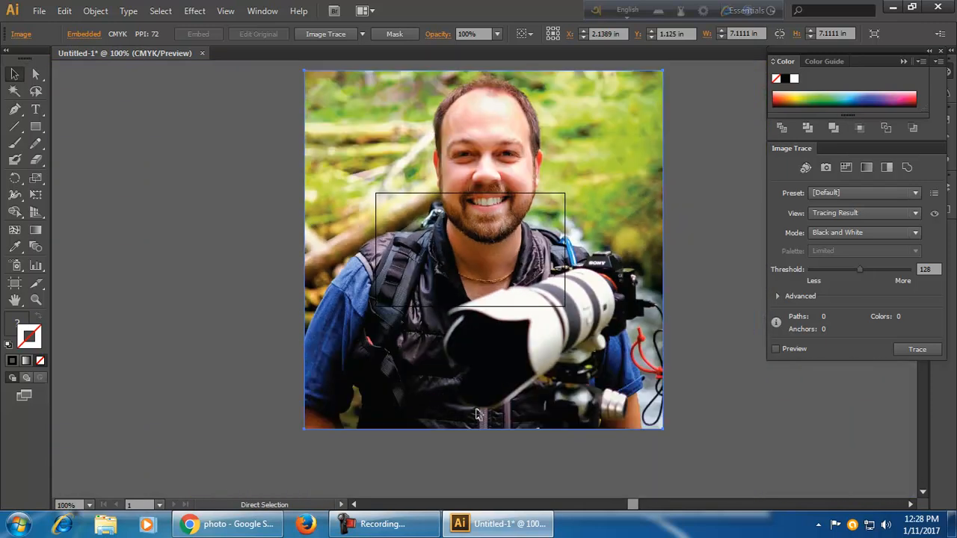
left_click_drag(661, 428, 602, 295)
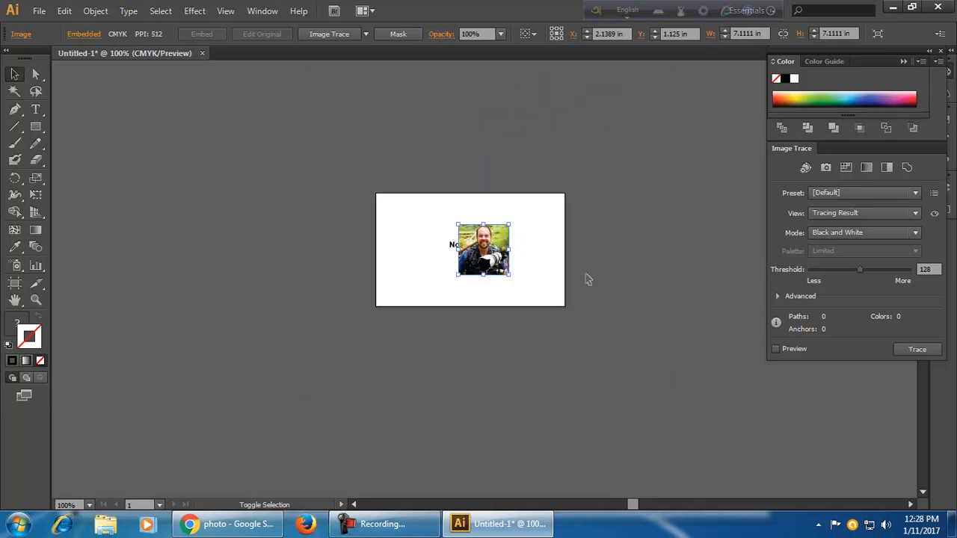
- Move the photo clear of the text, just past the end of "North Estate"
scroll(589, 276, "up", 2)
scroll(589, 276, "up", 2)
left_click_drag(344, 266, 592, 373)
left_click_drag(457, 345, 676, 310)
left_click_drag(602, 321, 544, 330)
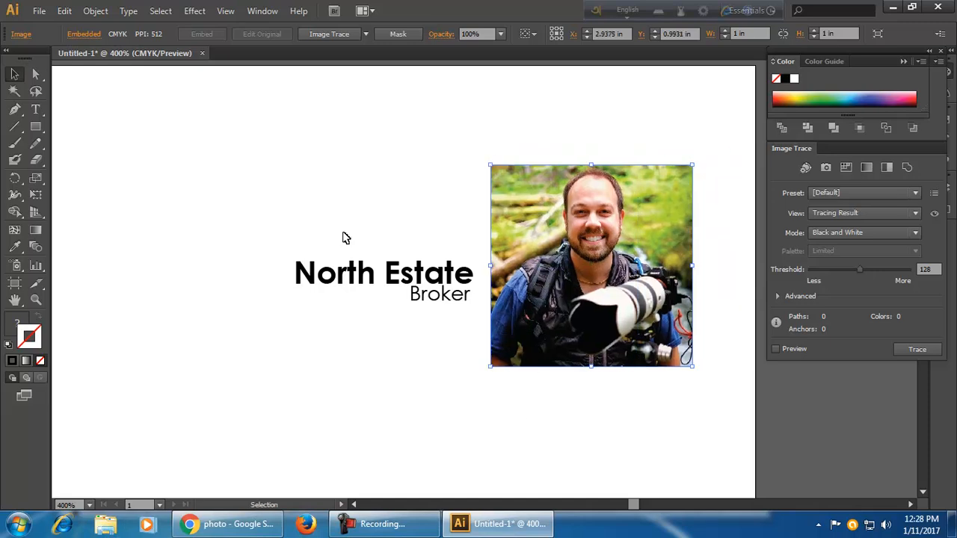
- Image Trace the photo with the Shades of Gray preset and look through the tracing view options
left_click(365, 35)
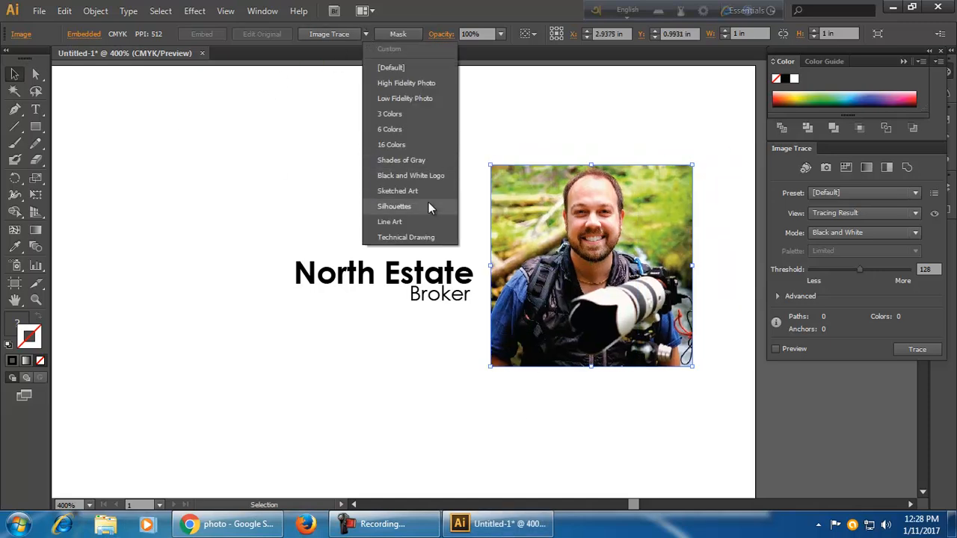
left_click(436, 161)
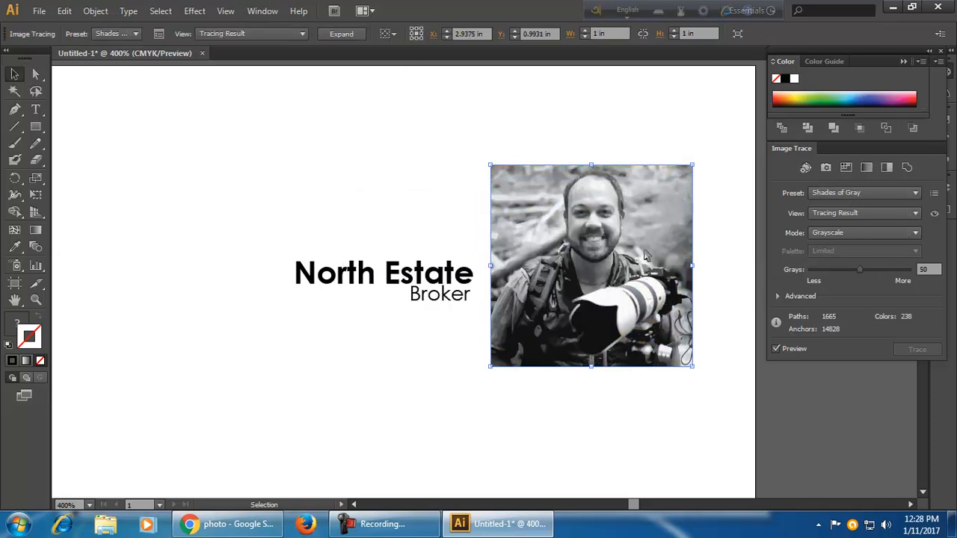
left_click(302, 34)
left_click(304, 34)
key("shift+ctrl+F9")
left_click(303, 33)
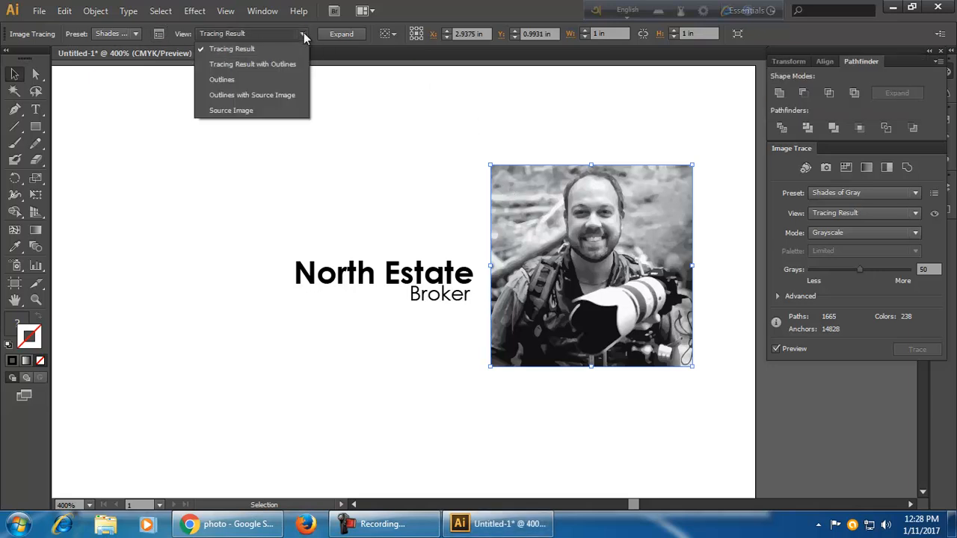
left_click(303, 34)
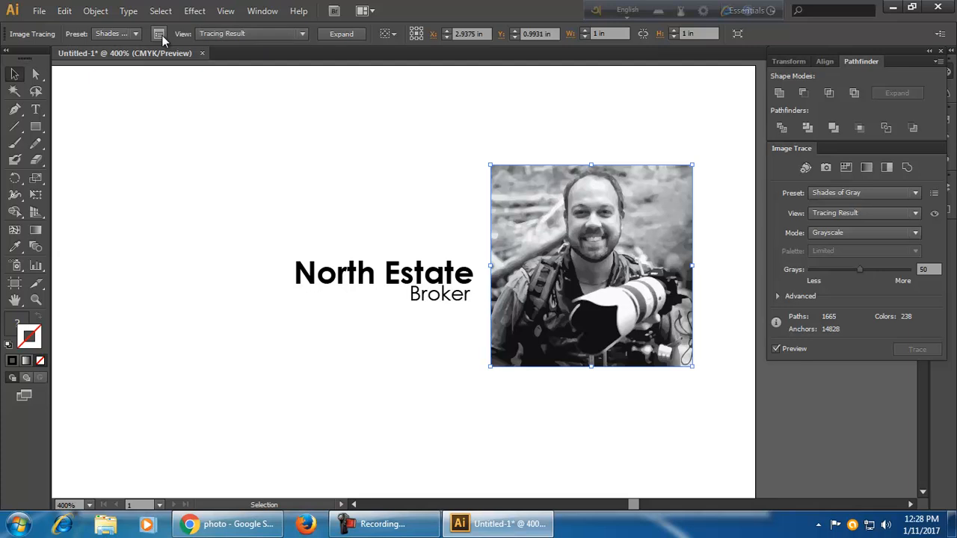
- Switch the photo's trace to the Black and White Logo preset, lower its threshold slightly and deselect it
left_click(887, 196)
left_click(885, 335)
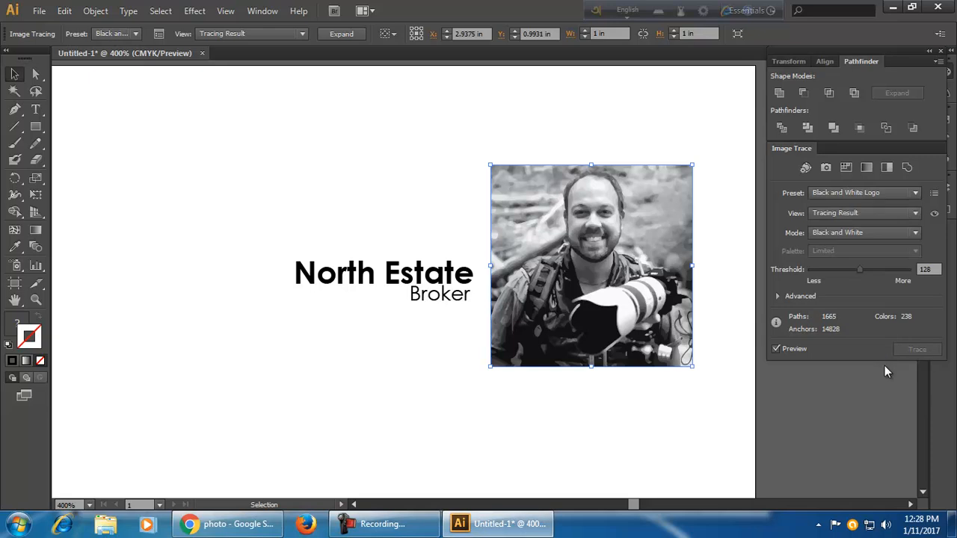
mouse_move(860, 269)
left_mouse_down()
mouse_move(827, 270)
mouse_move(840, 275)
left_mouse_up()
left_click(703, 403)
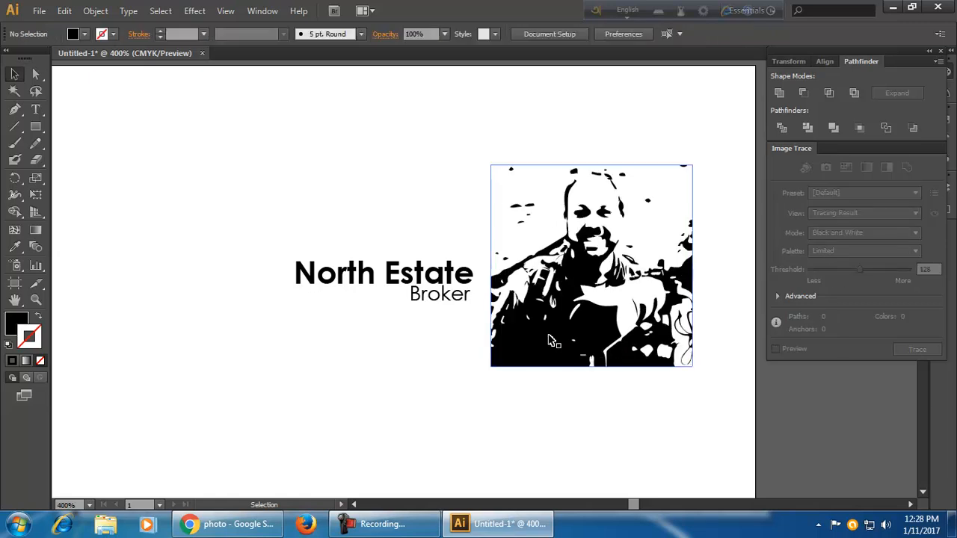
- Delete the traced photo from the artboard
left_click(685, 293)
key("Delete")
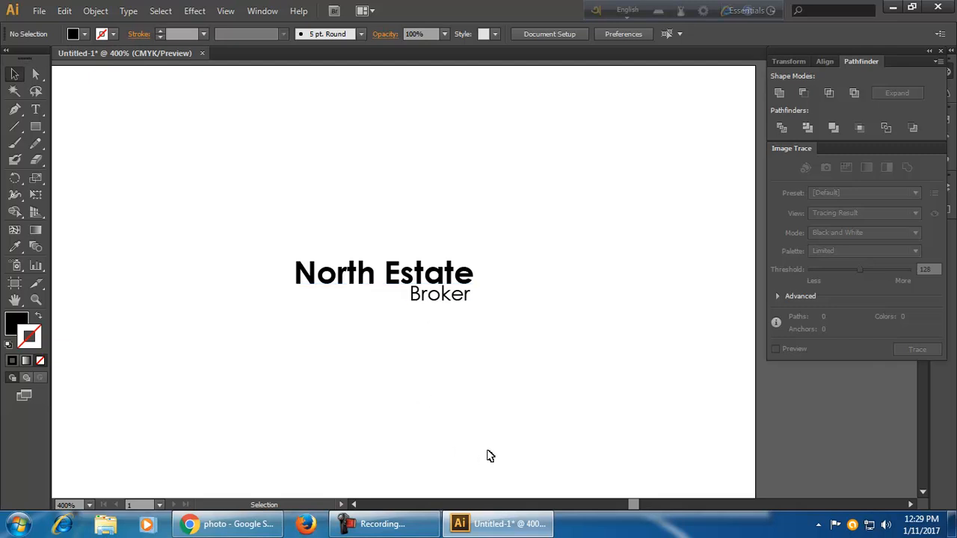
- Draw an open roof-shaped peak above the two t's of "Estate" with the Pen tool, using a 1 pt black stroke and no fill
scroll(426, 381, "up", 1)
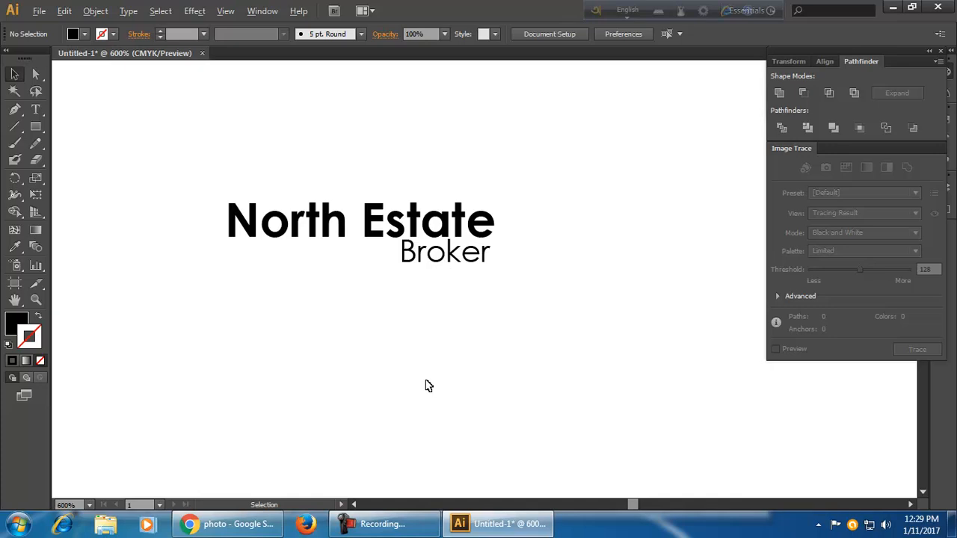
left_click_drag(477, 286, 464, 337)
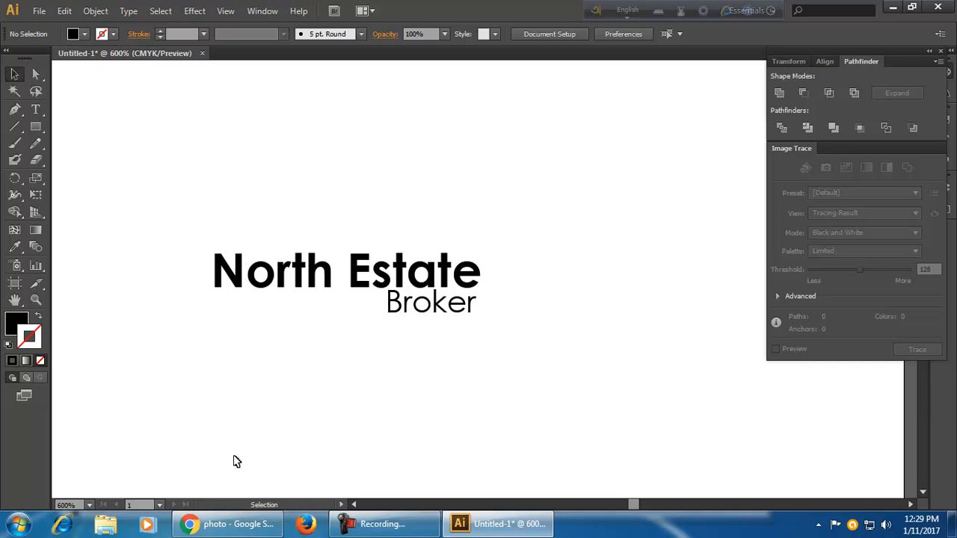
left_click(16, 110)
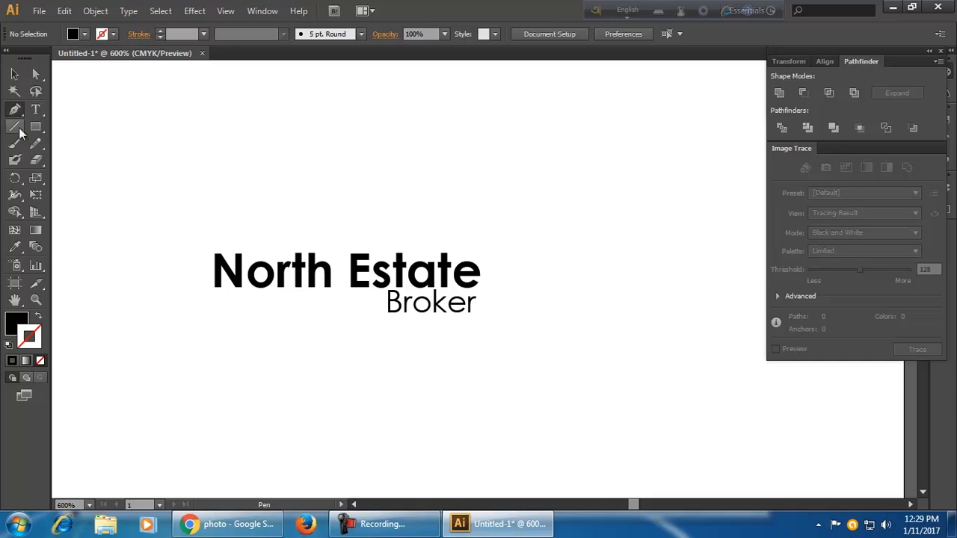
left_click(39, 318)
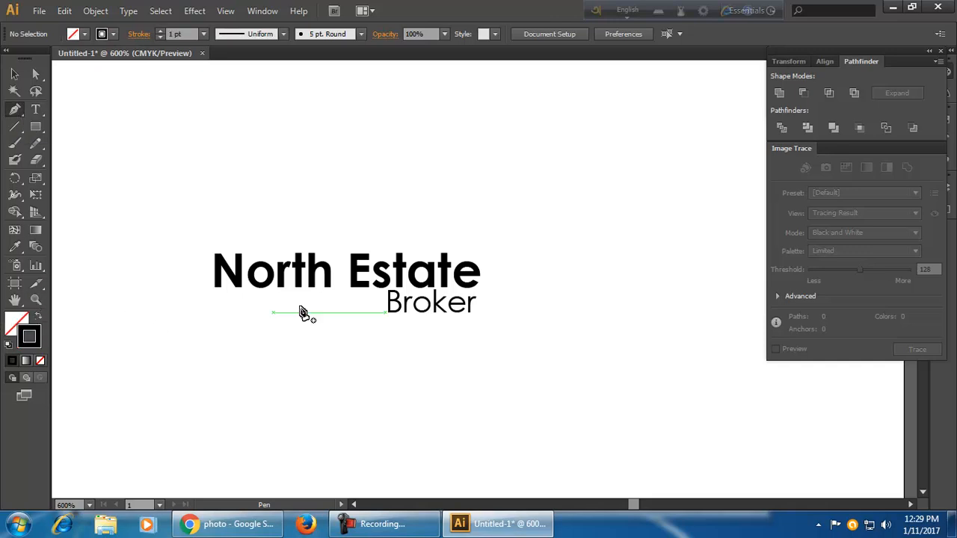
left_click(399, 255)
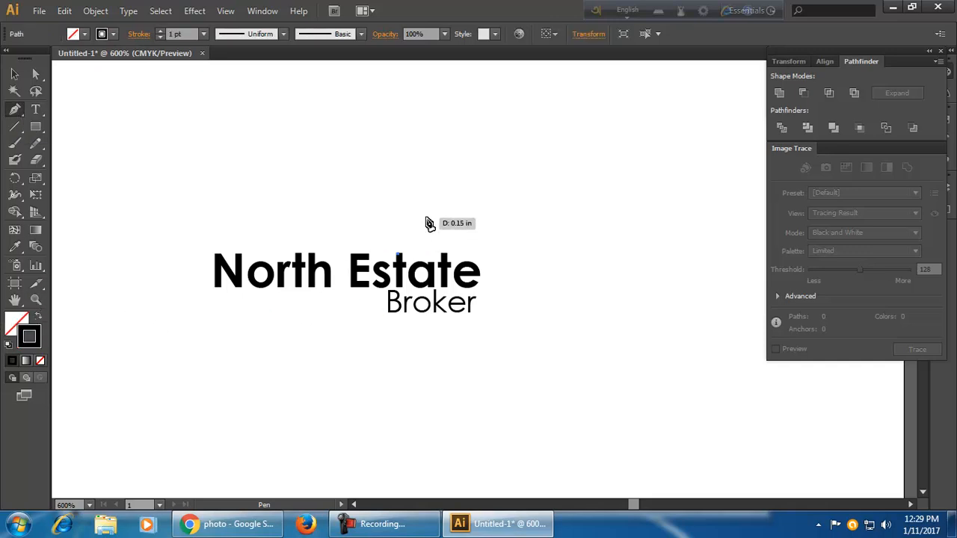
left_click(426, 215)
left_click(446, 255)
left_click(15, 74)
left_click(261, 173)
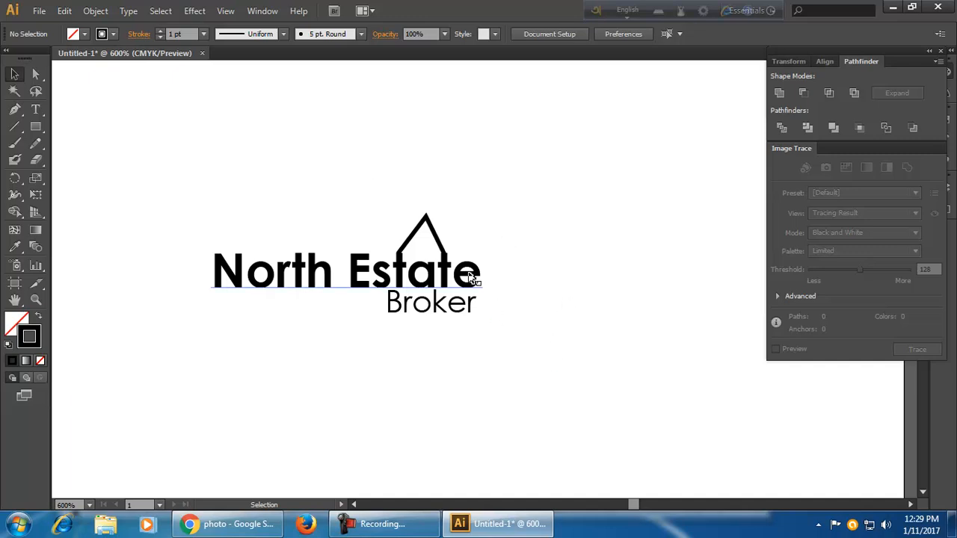
- Delete the roof-shaped line above "Estate"
left_click(436, 239)
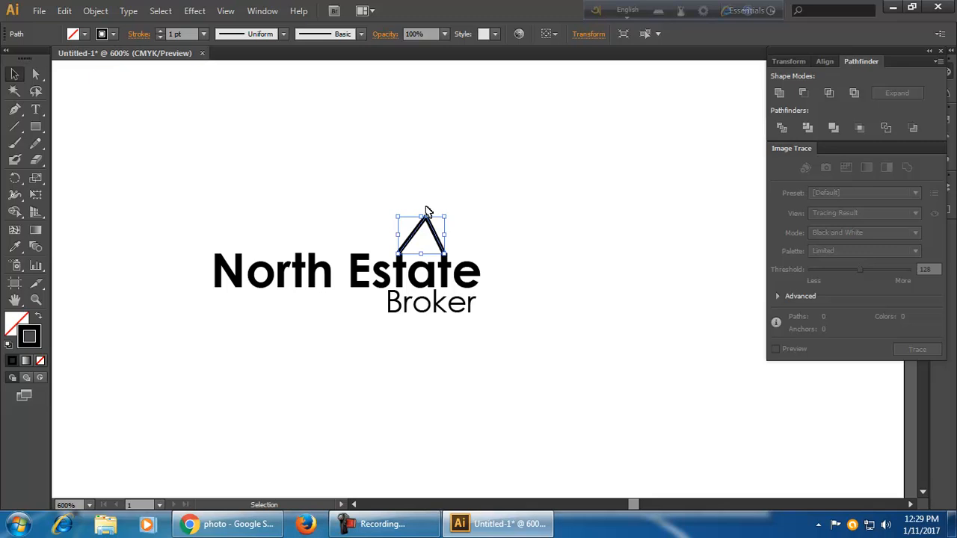
left_click_drag(419, 213, 518, 213)
left_click(561, 225)
key("Delete")
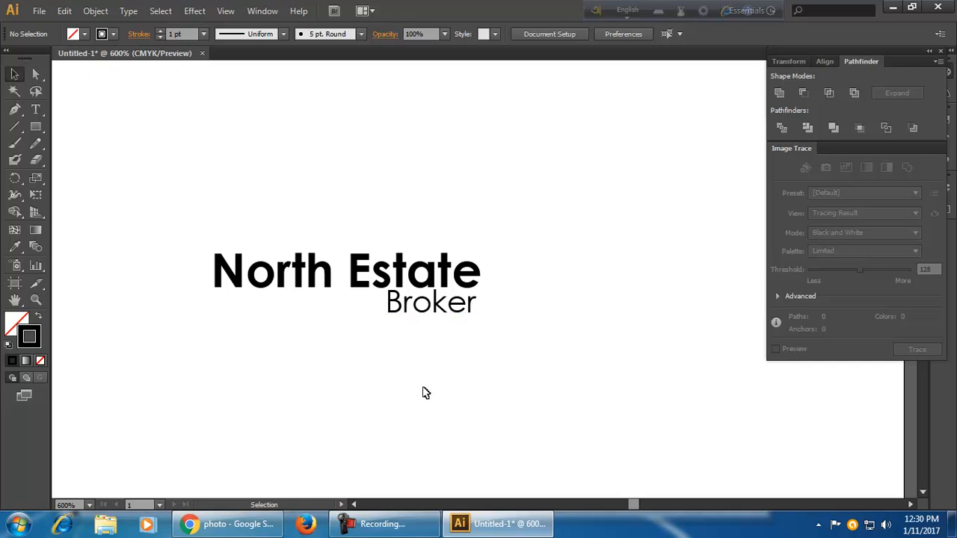
scroll(417, 368, "up", 2)
left_click_drag(303, 284, 447, 352)
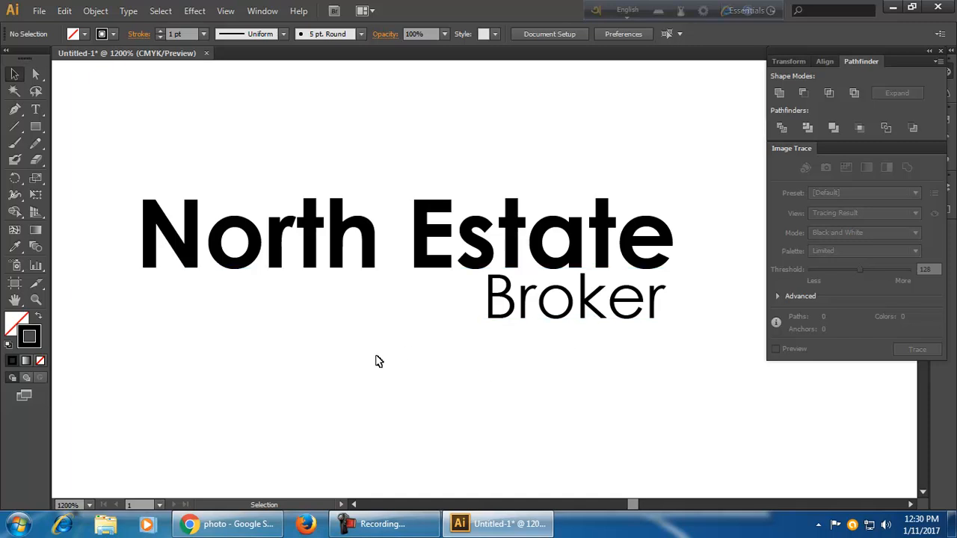
left_click(252, 265)
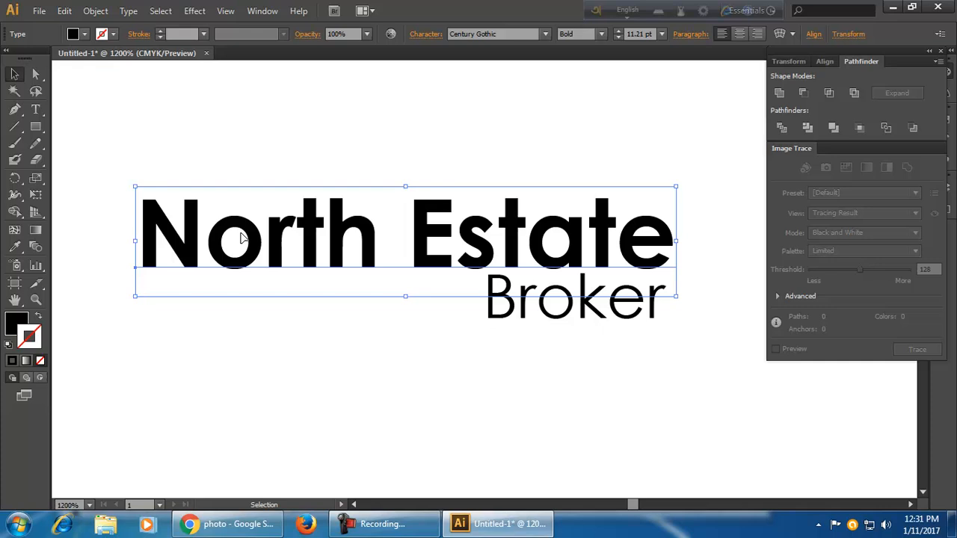
left_click(465, 327)
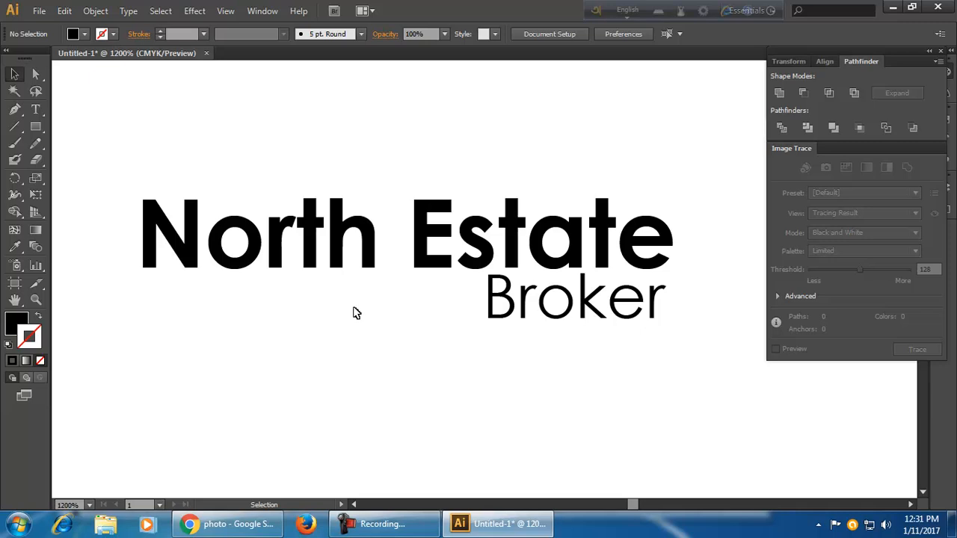
- Draw a small black-filled square without a stroke in the empty area below "North"
left_click(47, 133)
left_click_drag(302, 388, 316, 398)
left_click(16, 78)
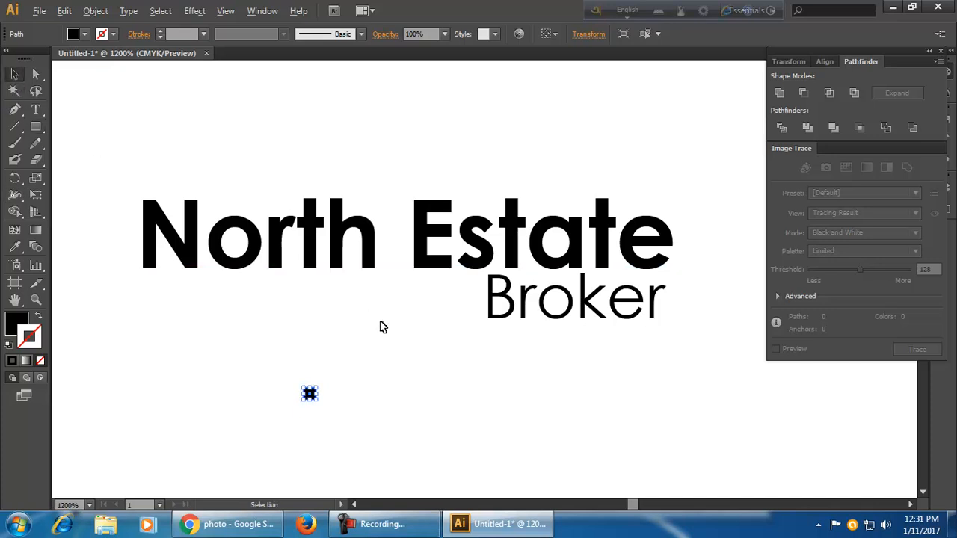
- Duplicate the small square into a two-by-two window of four squares and place it inside the arch of the "h" in "North"
scroll(379, 329, "up", 1)
left_click_drag(246, 470, 285, 440)
left_click(296, 433)
left_click(306, 448)
left_click_drag(276, 443, 321, 175)
left_click(336, 445)
left_click(353, 303)
scroll(387, 374, "down", 1)
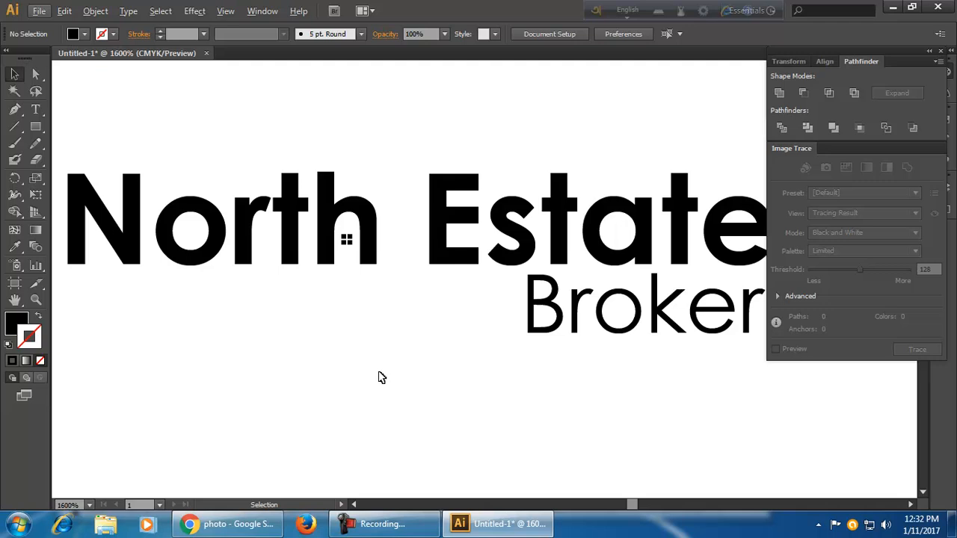
scroll(377, 370, "down", 1)
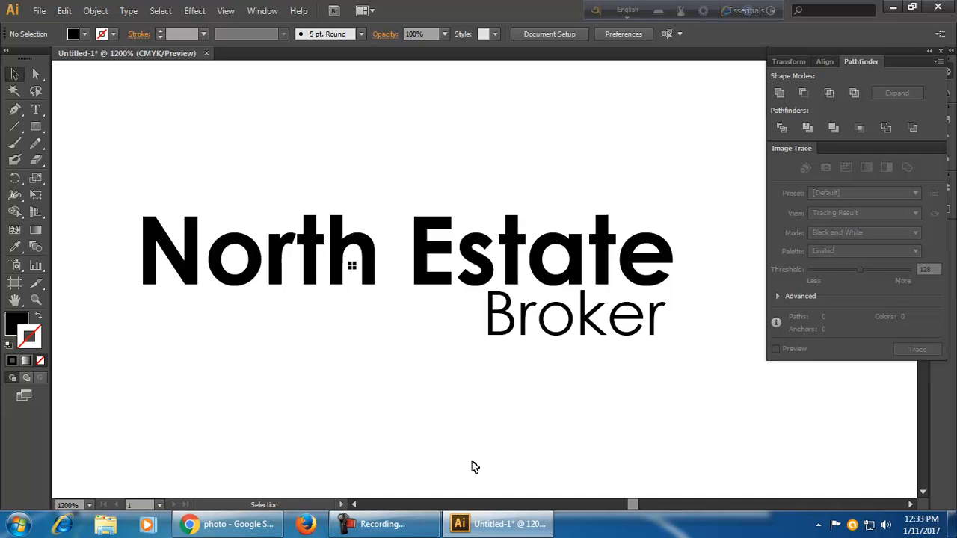
- Try a dark blue fill on the word "Broker" and undo it
left_click(564, 337)
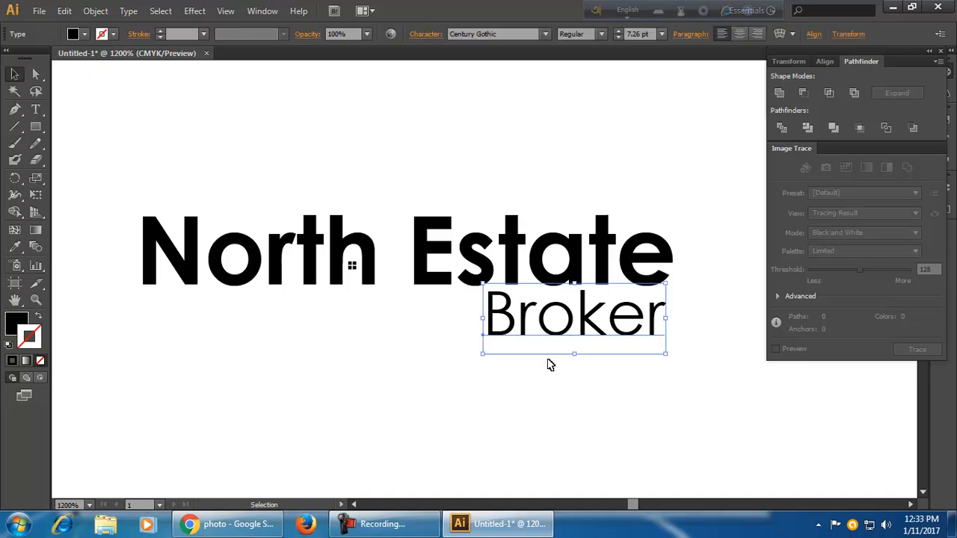
left_click(74, 34)
left_click(125, 75)
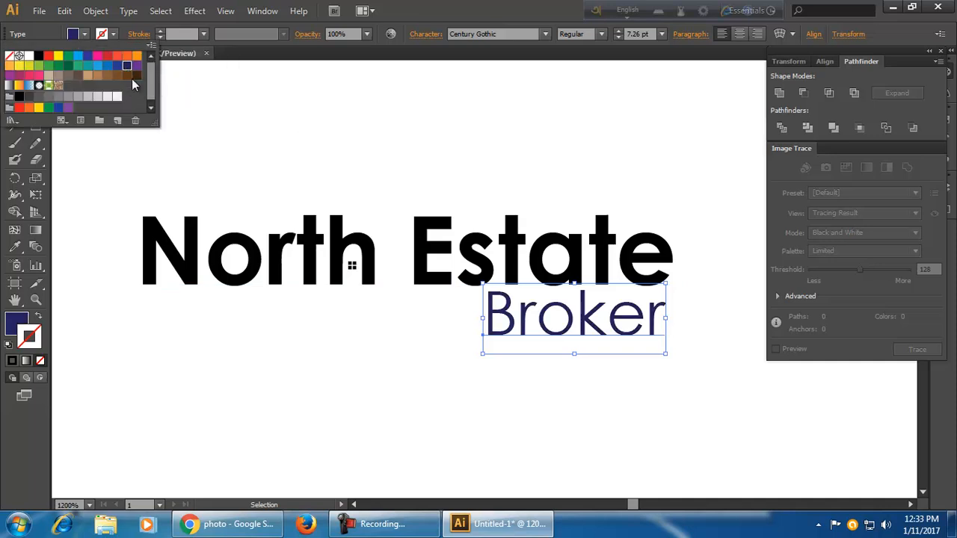
left_click(406, 355)
left_click(402, 361)
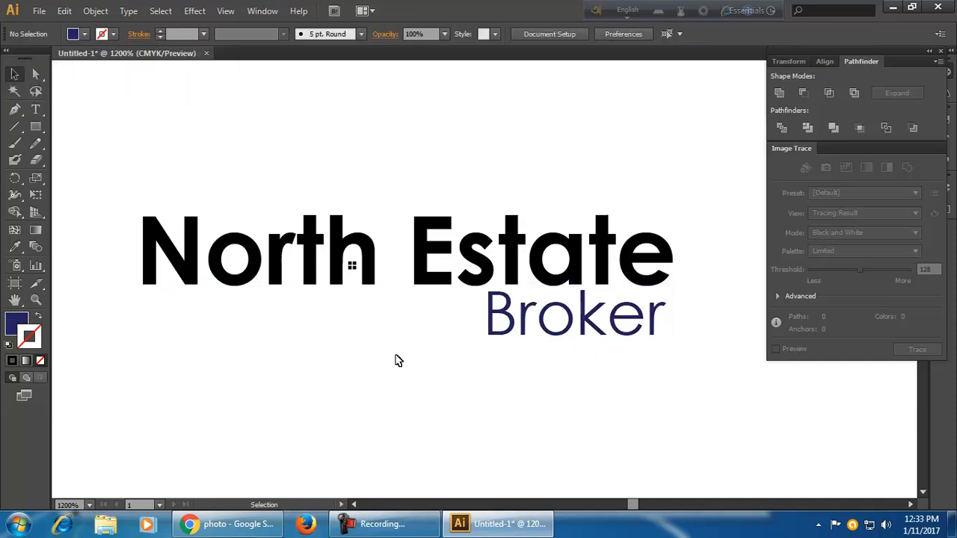
key("ctrl+z")
left_click(367, 389)
- Select the whole logo and try the Blackoak Std and Charlemagne Std Bold fonts on both text lines
left_click_drag(148, 180, 691, 413)
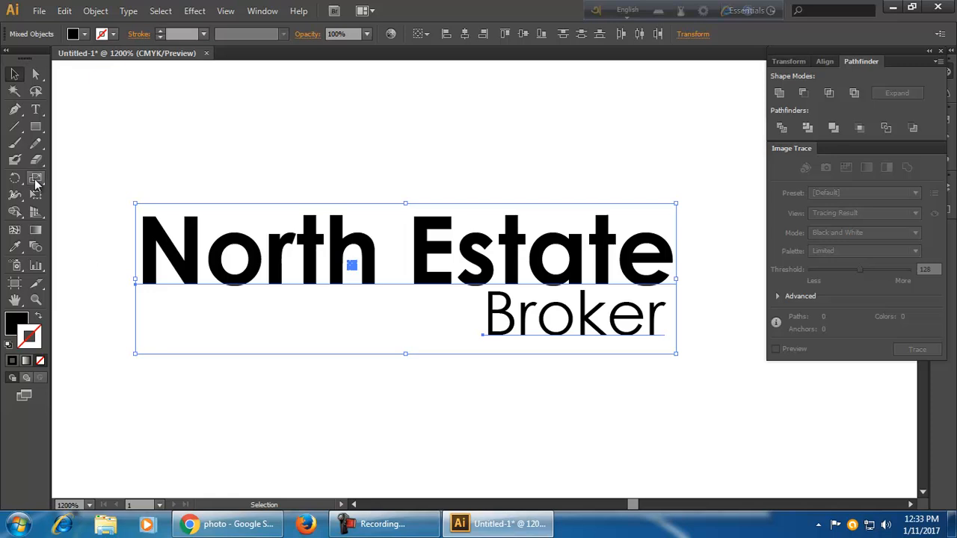
left_click(35, 109)
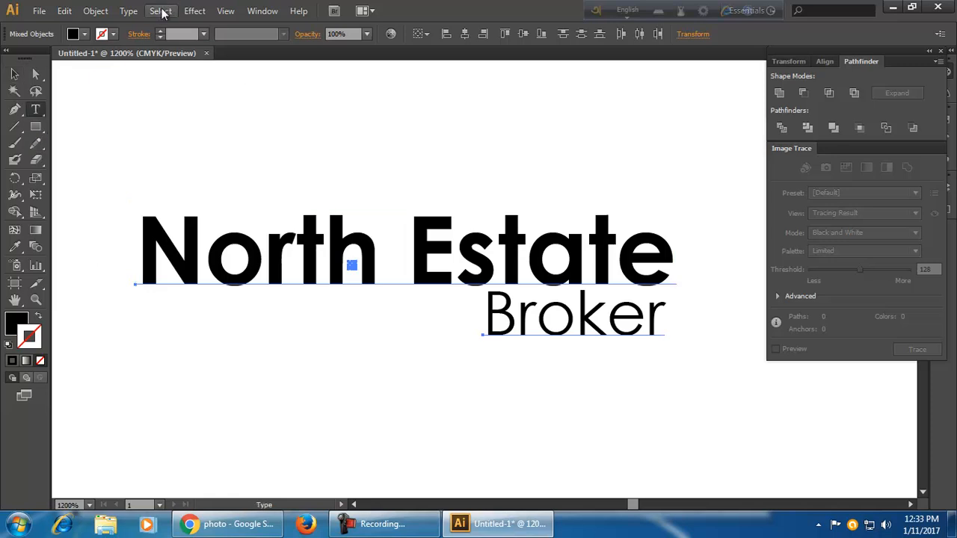
left_click(157, 11)
mouse_move(119, 13)
mouse_move(150, 27)
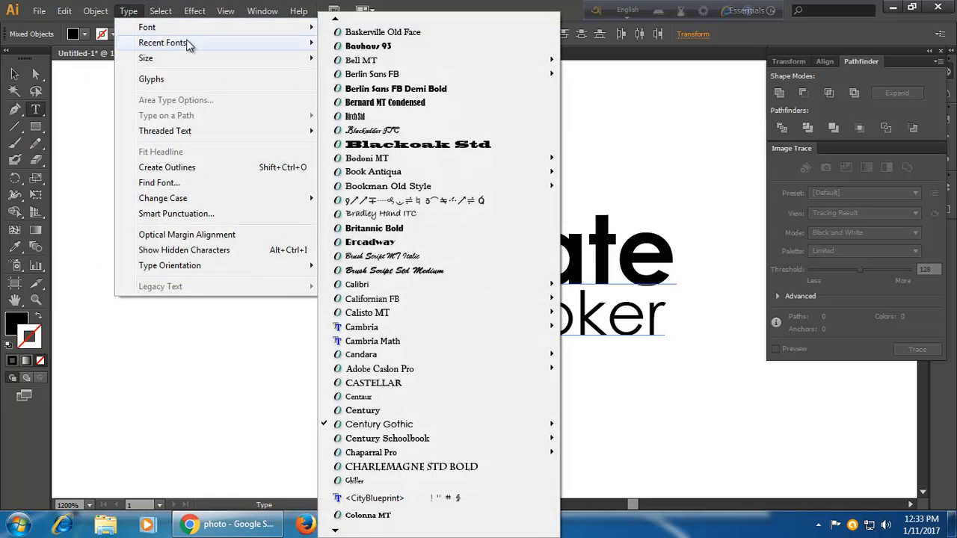
left_click(365, 148)
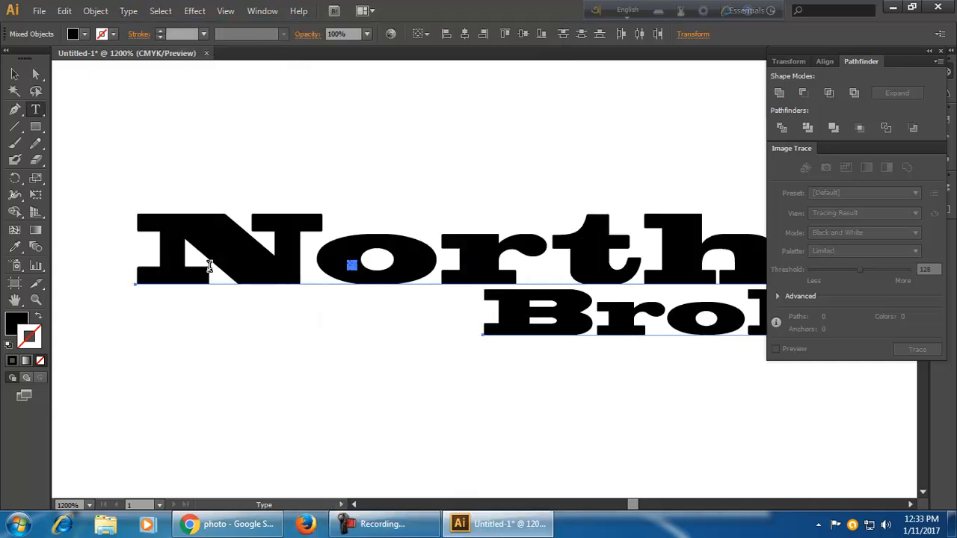
left_click(130, 11)
mouse_move(175, 33)
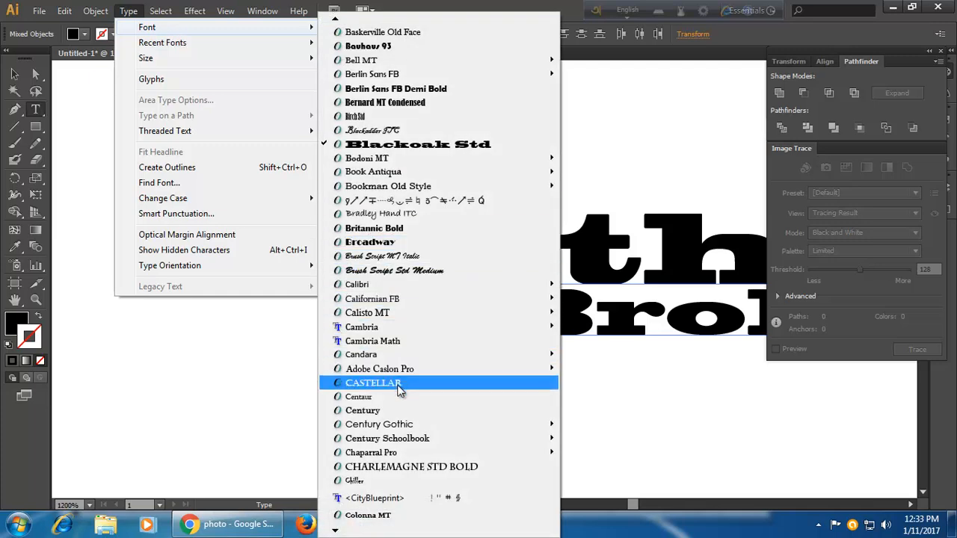
left_click(378, 467)
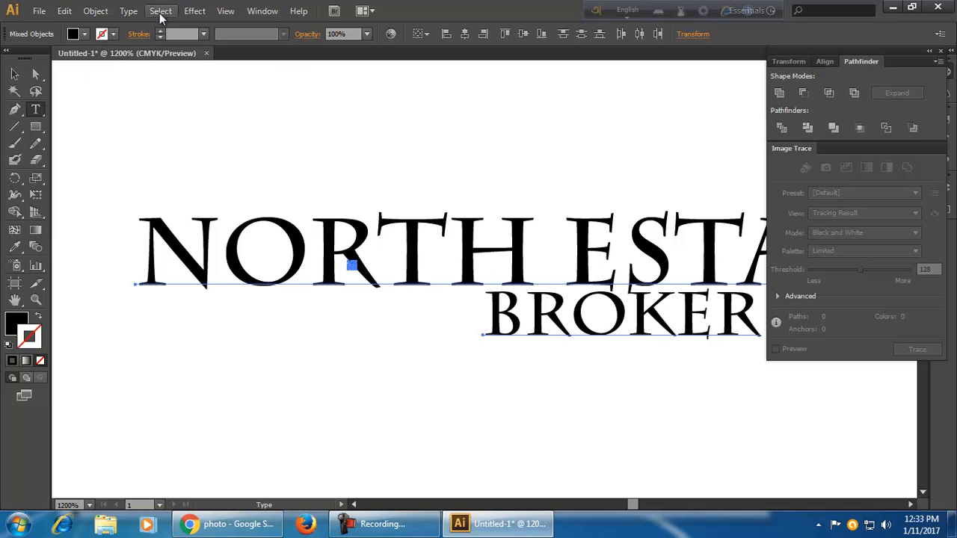
- Set the font of "North Estate" and "Broker" to Calibri Bold
left_click(133, 13)
mouse_move(147, 30)
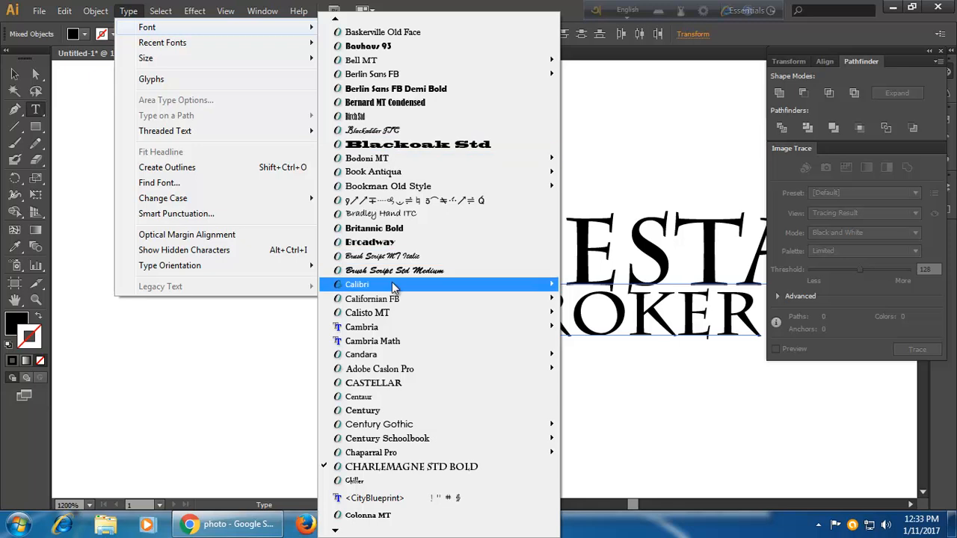
mouse_move(396, 288)
left_click(594, 316)
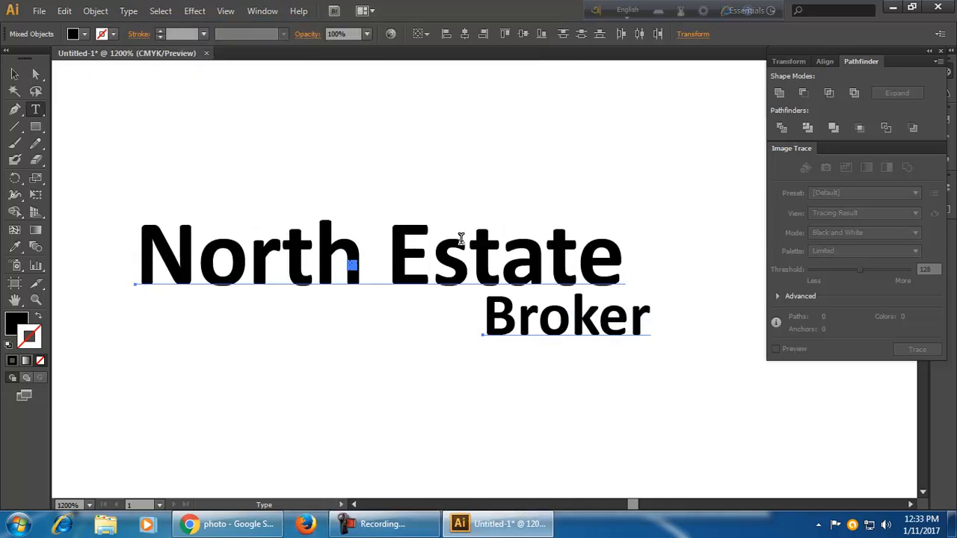
- Move "Broker" slightly left and up so its end lines up with the end of "Estate"
left_click(15, 74)
left_click(406, 371)
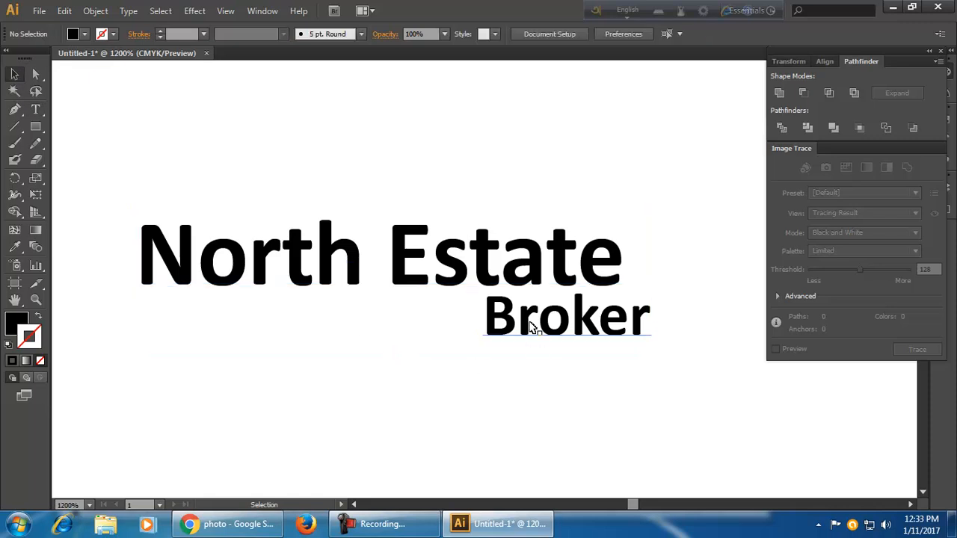
left_click_drag(528, 327, 502, 330)
left_click(437, 381)
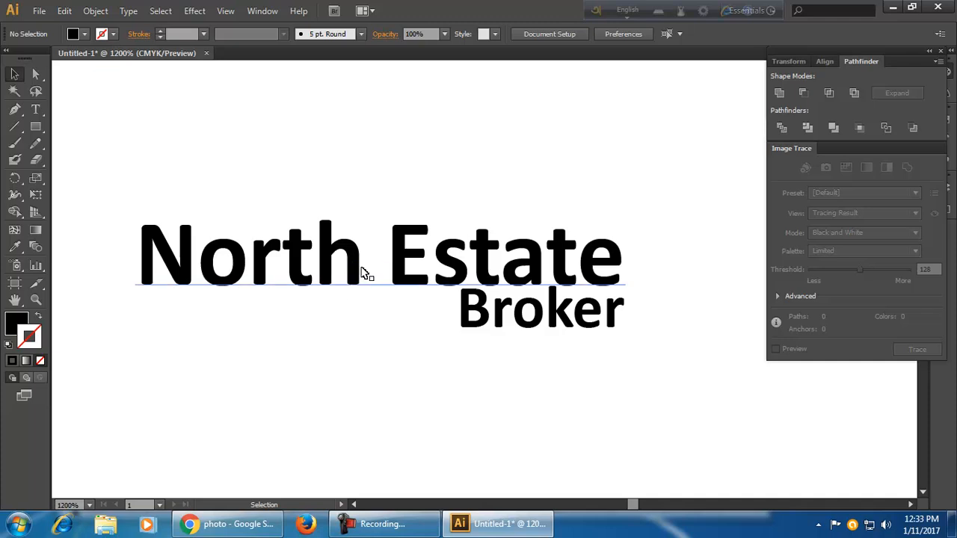
- Move the "North Estate" text up, clear of the four small window squares
scroll(367, 273, "up", 2, "alt")
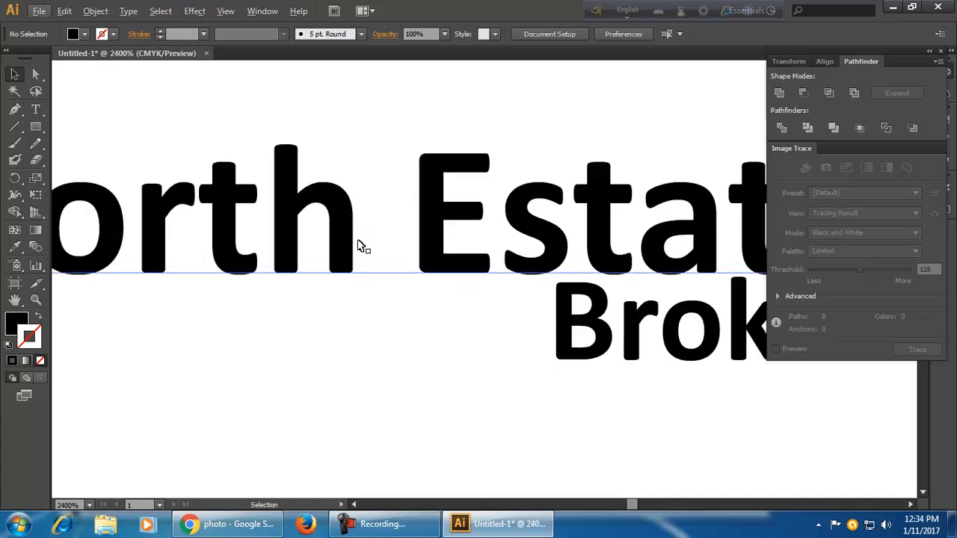
scroll(362, 249, "up", 1, "alt")
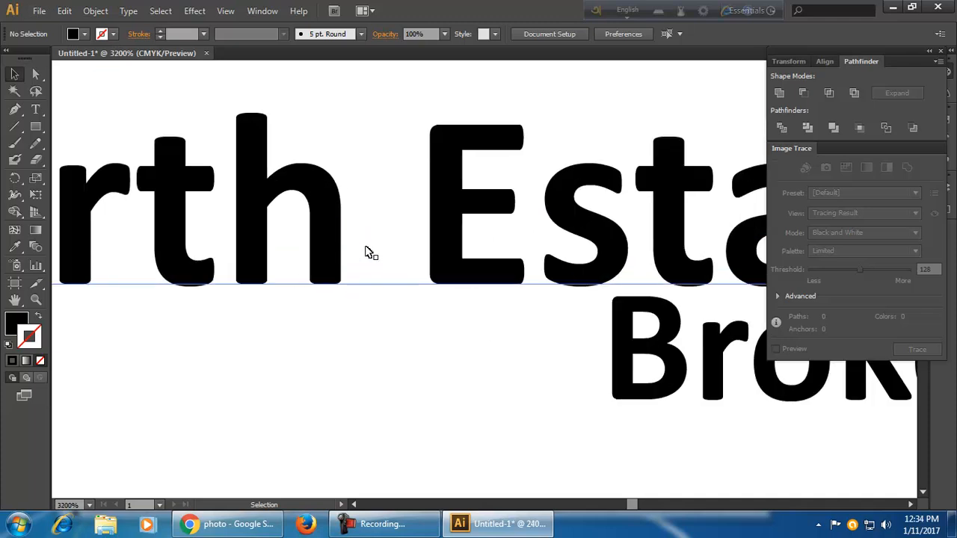
left_click(331, 230)
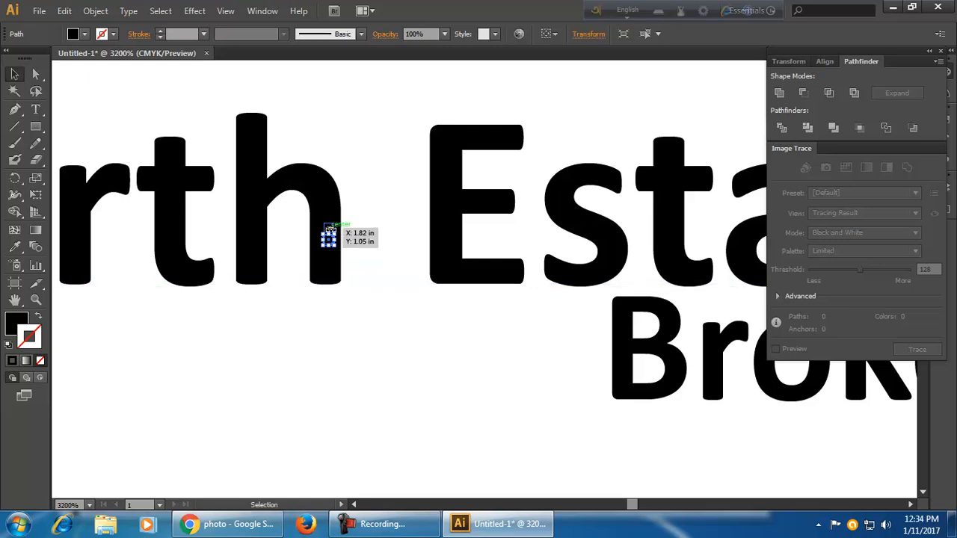
left_click(376, 232)
left_click_drag(339, 227, 320, 232)
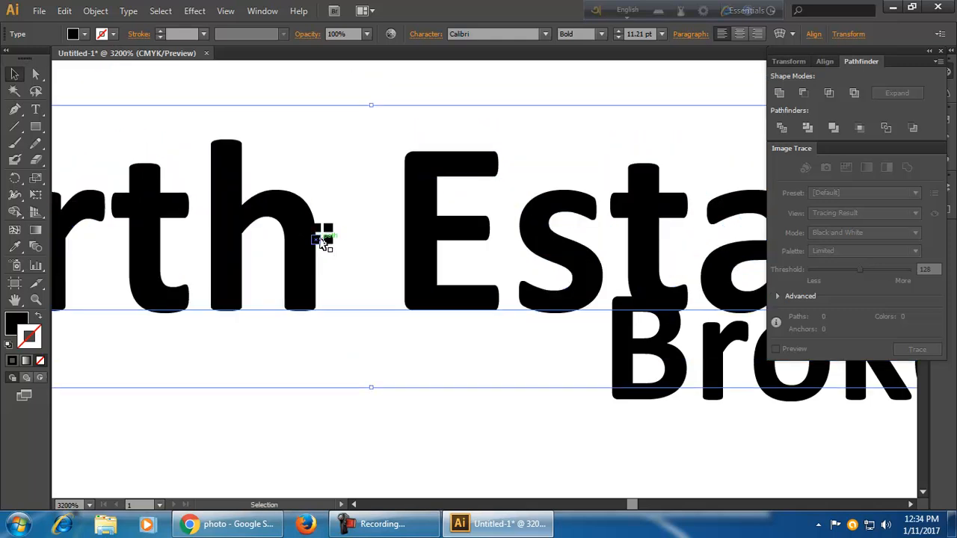
left_click(321, 232)
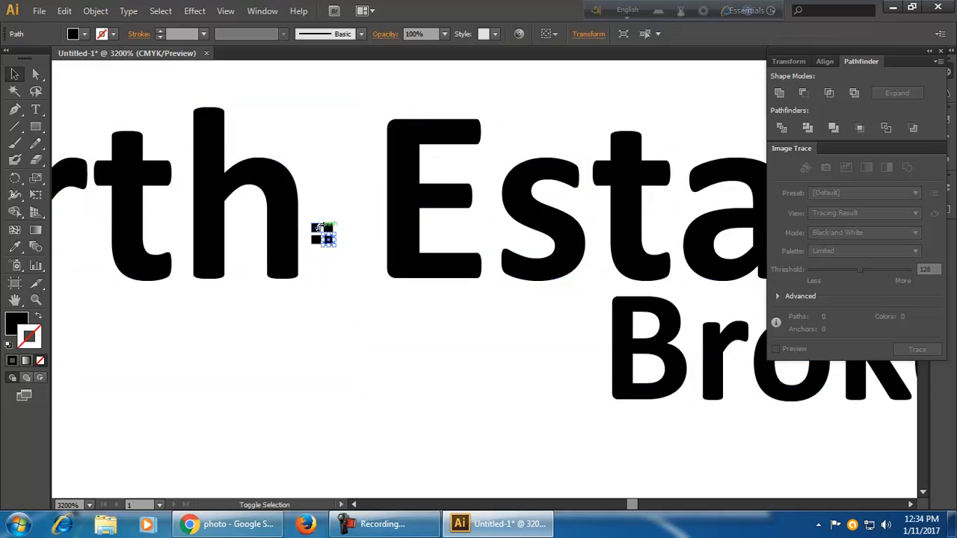
left_click(324, 359)
left_click_drag(380, 272, 441, 107)
- Select all four window squares and set their fill colour to yellow CCC600
left_click(343, 206)
left_click_drag(293, 218, 352, 271)
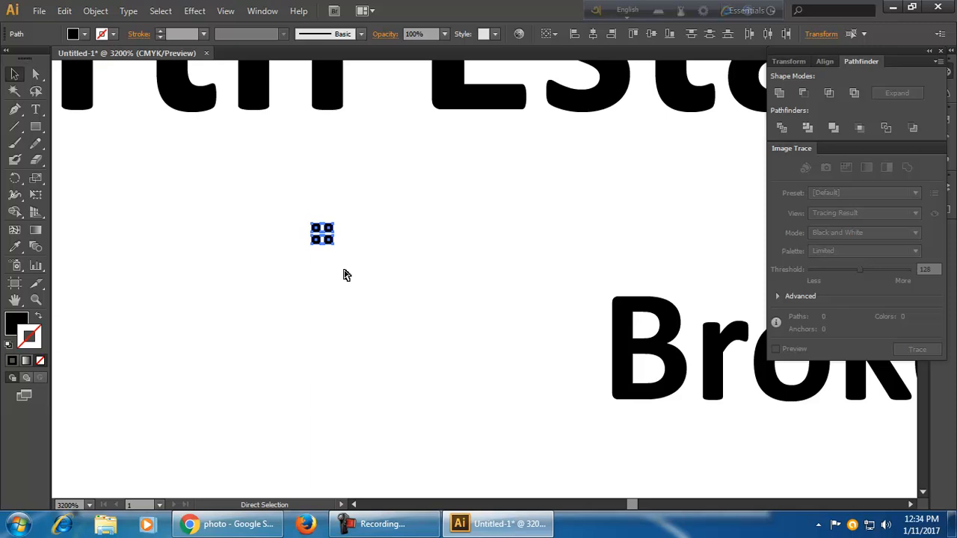
key("v")
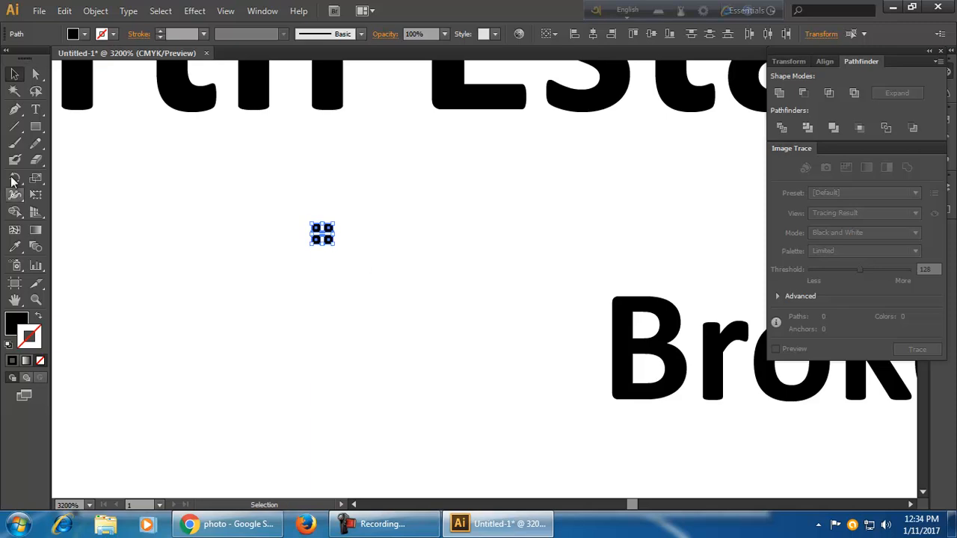
double_click(14, 318)
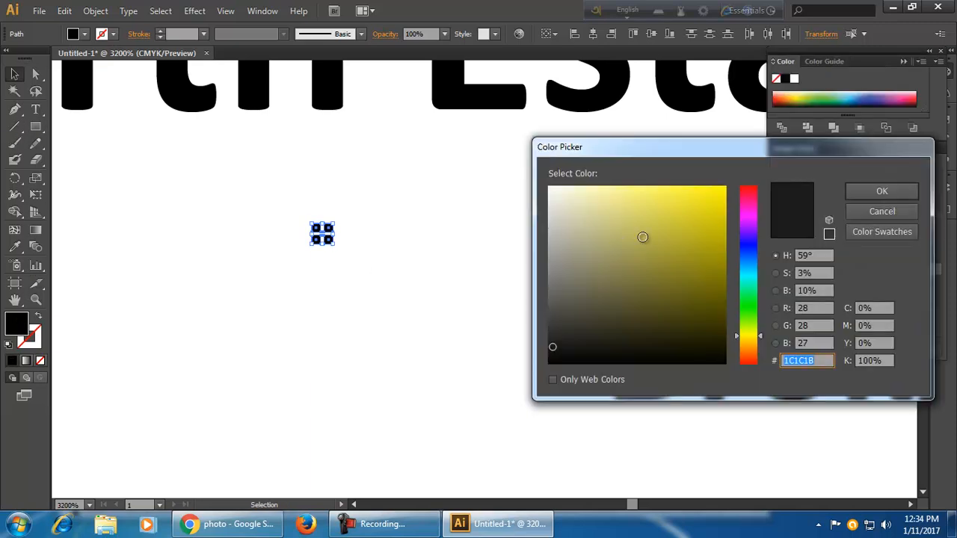
type("CCC900")
left_click(881, 190)
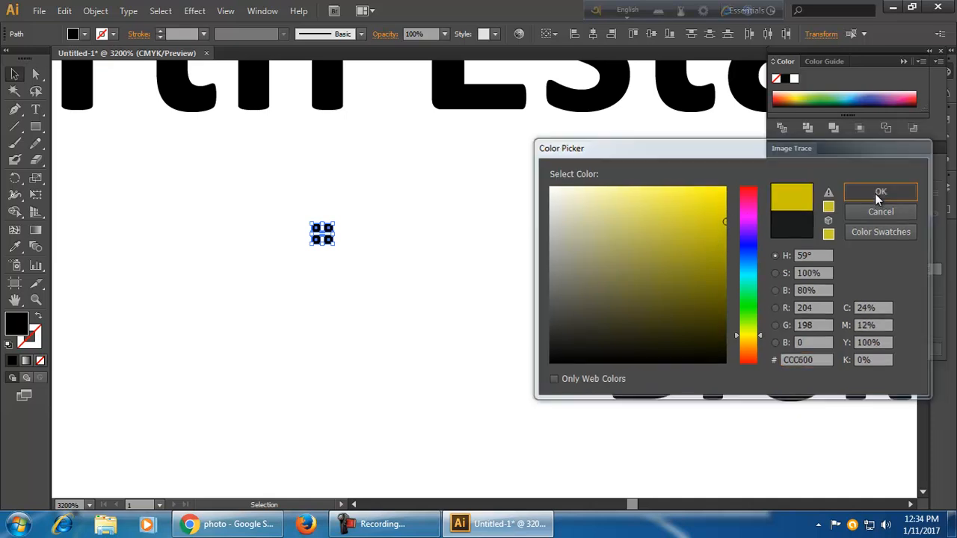
- Try moving the "North Estate" text back around the yellow squares and lift it clear of them again
left_click_drag(493, 107, 498, 265)
left_click(438, 382)
left_click_drag(349, 267, 382, 139)
left_click(353, 319)
left_click(318, 233)
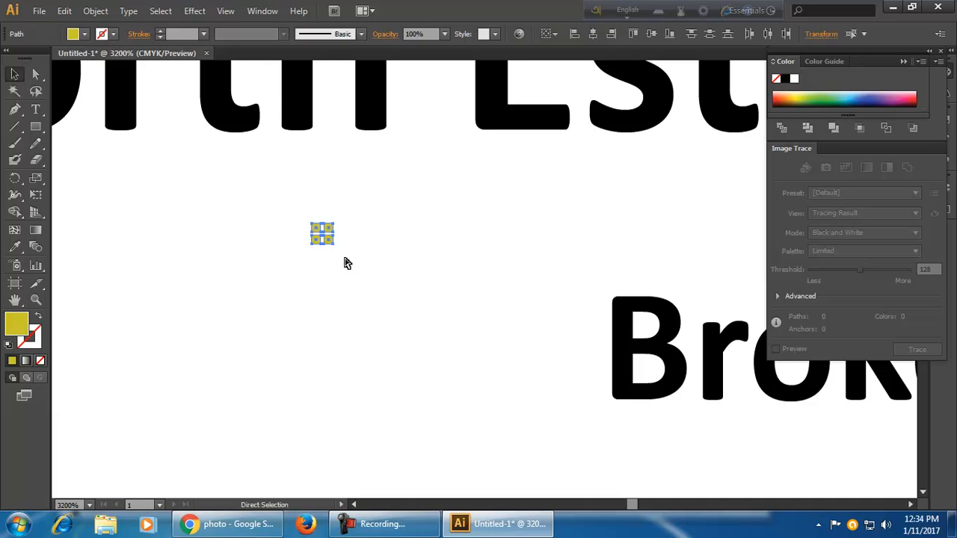
left_click_drag(382, 136, 385, 157)
right_click(320, 237)
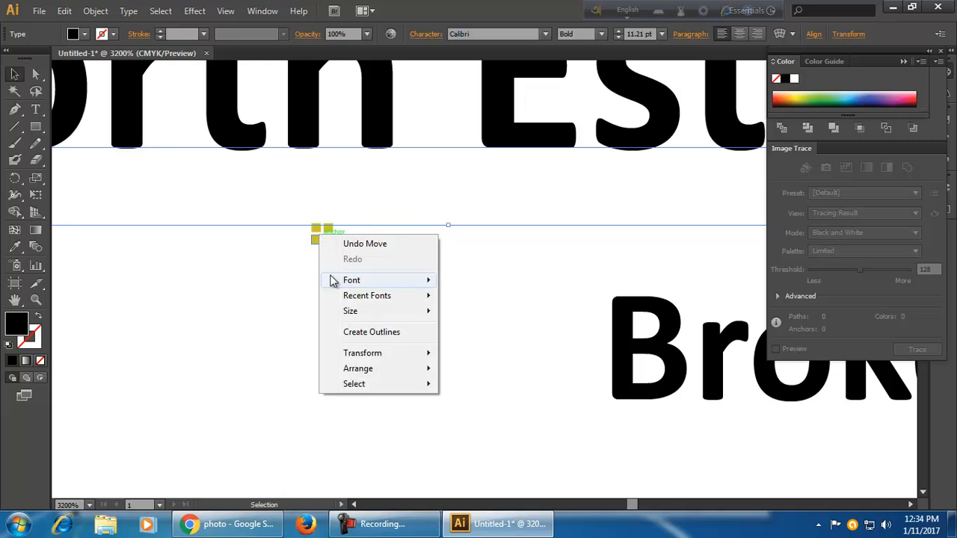
left_click(314, 284)
key("ctrl+z")
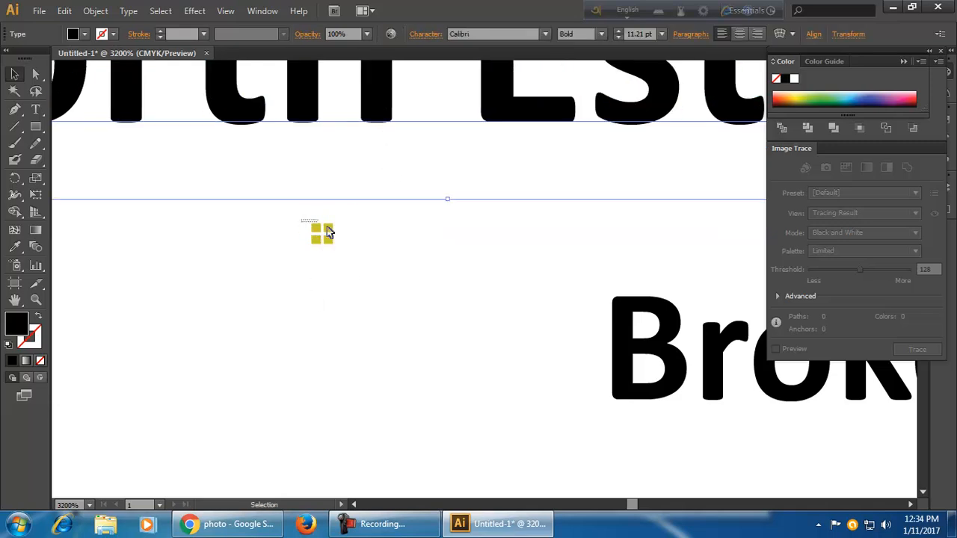
- Group the four yellow window squares
left_click(322, 233)
right_click(321, 239)
left_click(379, 309)
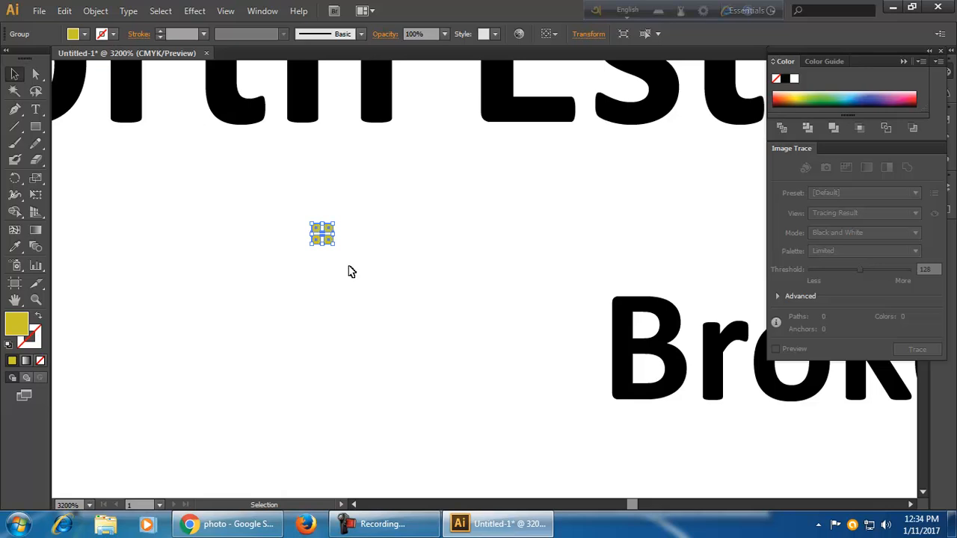
- Move the "North Estate" text back down and place the yellow window group inside the arch of the "h"
left_click_drag(377, 112, 395, 267)
left_click_drag(327, 249, 359, 238)
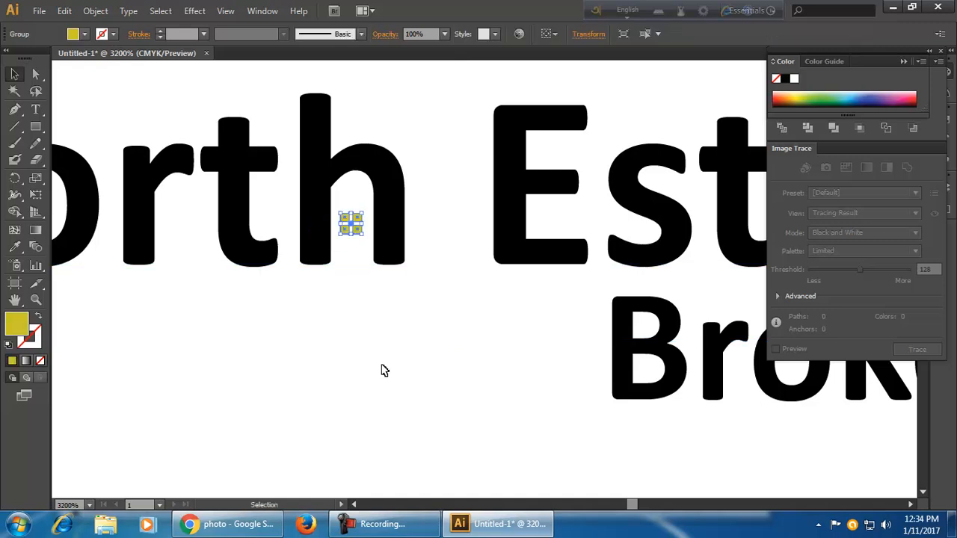
key("ctrl+minus")
key("ctrl+minus")
- Shift "Broker" slightly right so it ends nearly flush with the end of "Estate", and deselect it
scroll(394, 344, "up", 1)
scroll(394, 345, "down", 1)
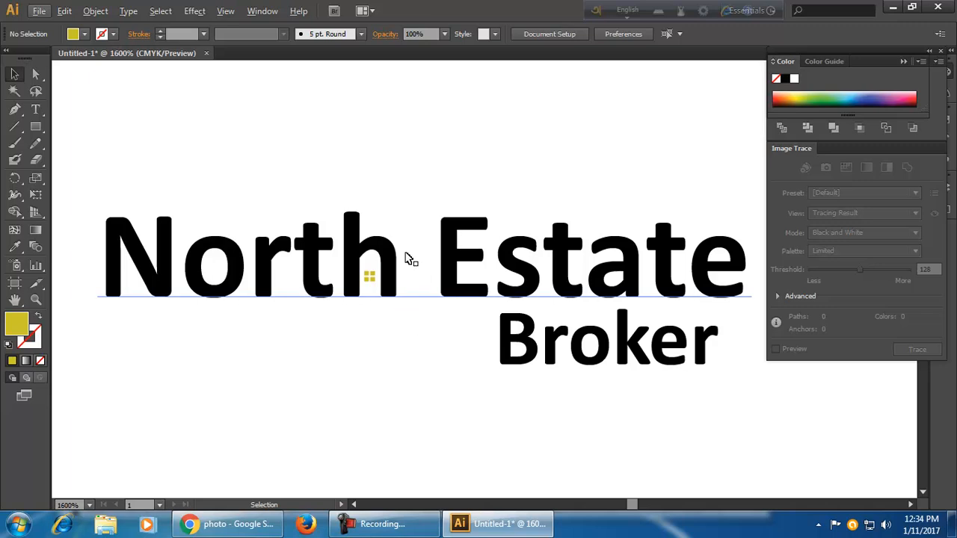
left_click_drag(705, 359, 726, 358)
left_click(681, 434)
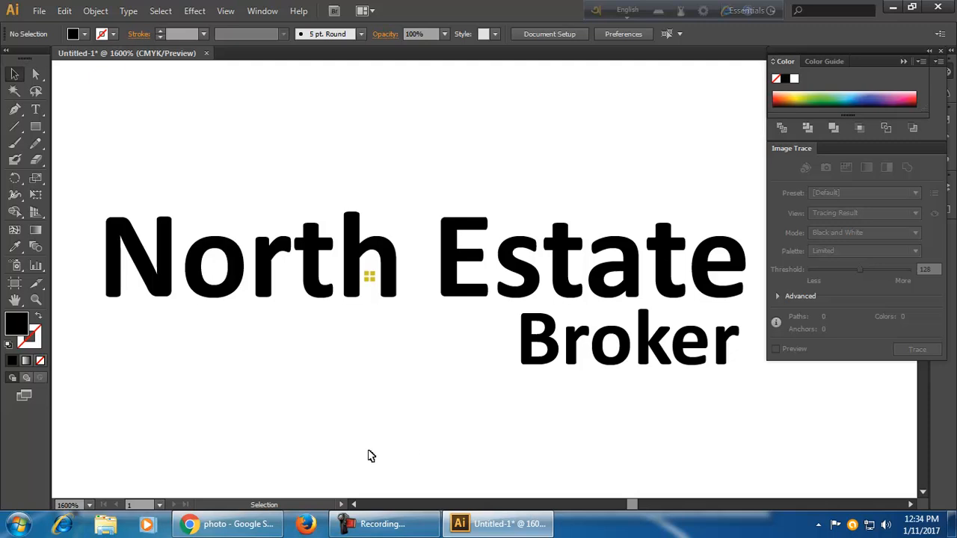
- Switch to Chrome, search Google for "ecabblog" and maximize the browser window
left_click(241, 526)
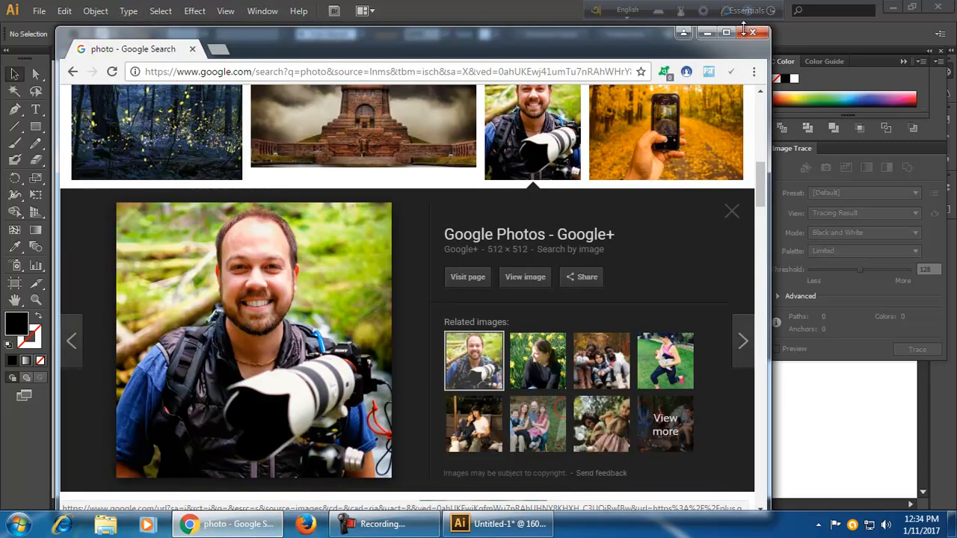
left_click(297, 73)
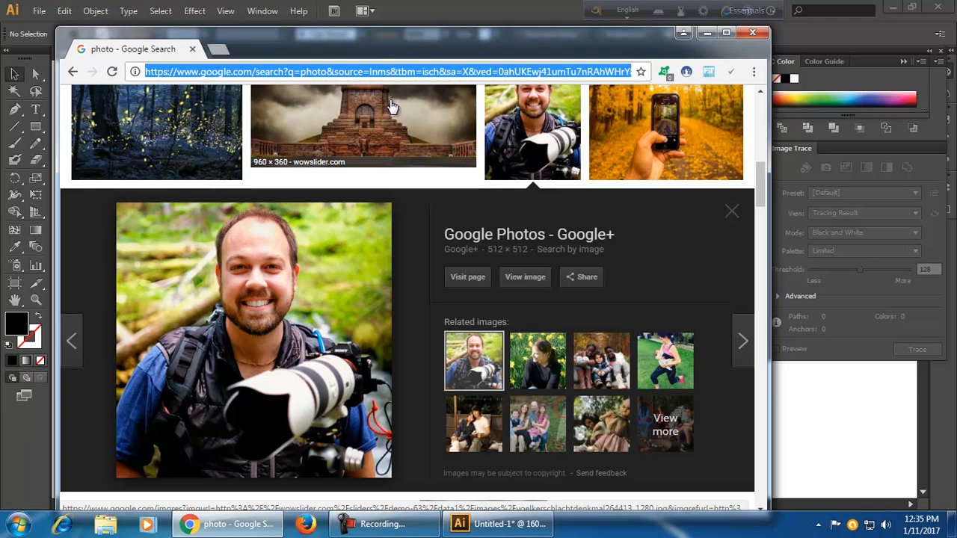
type("ec")
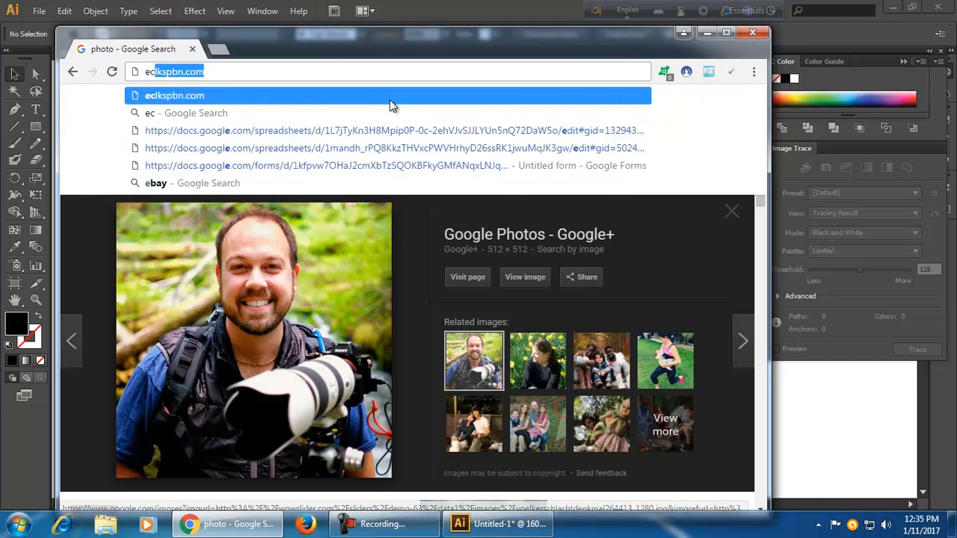
type("abblog")
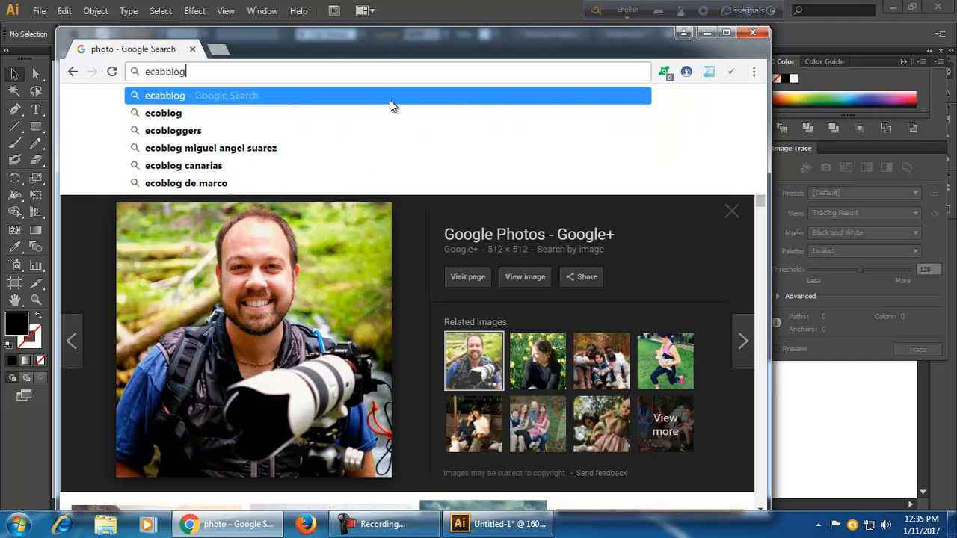
left_click(389, 101)
left_click(726, 32)
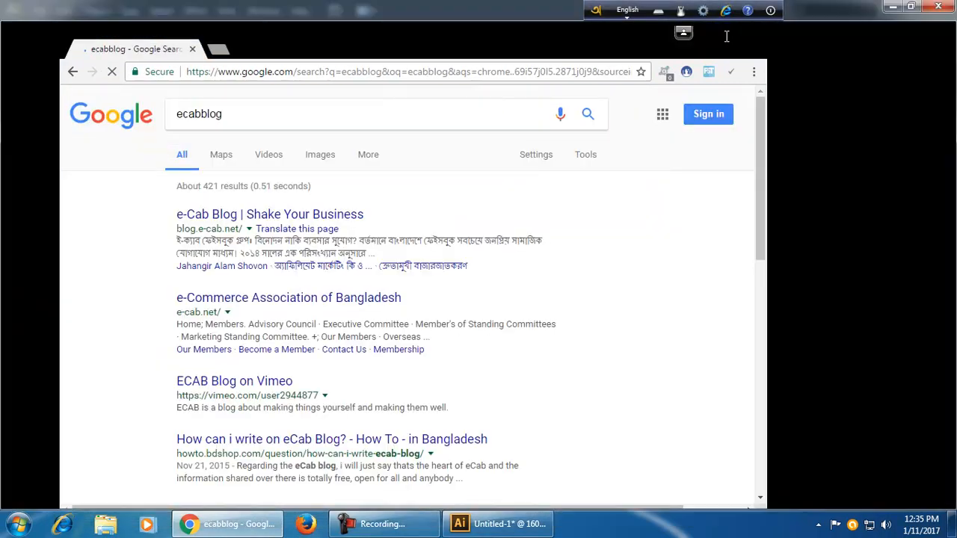
- Open the e-Cab Blog site from the search results, go back, and reopen it to view its latest news
left_click(256, 177)
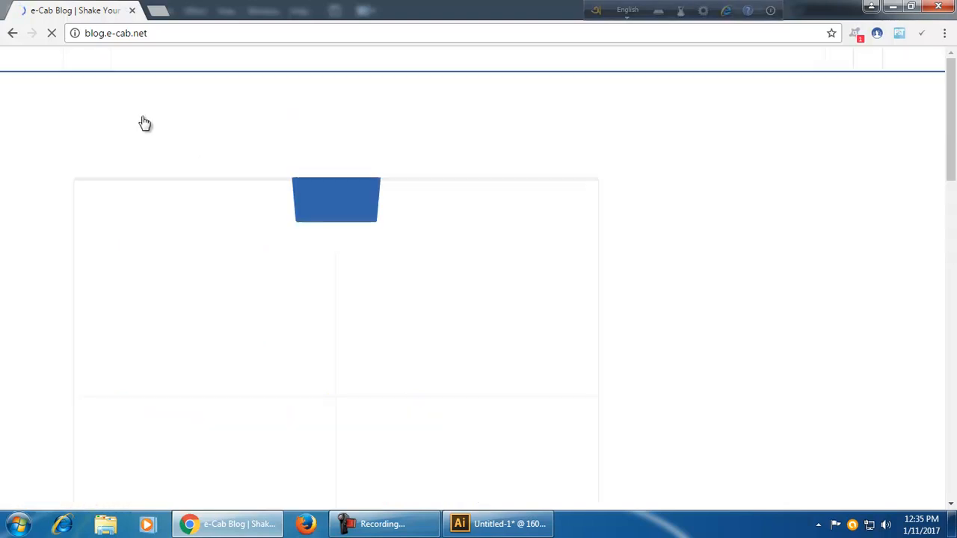
left_click(13, 33)
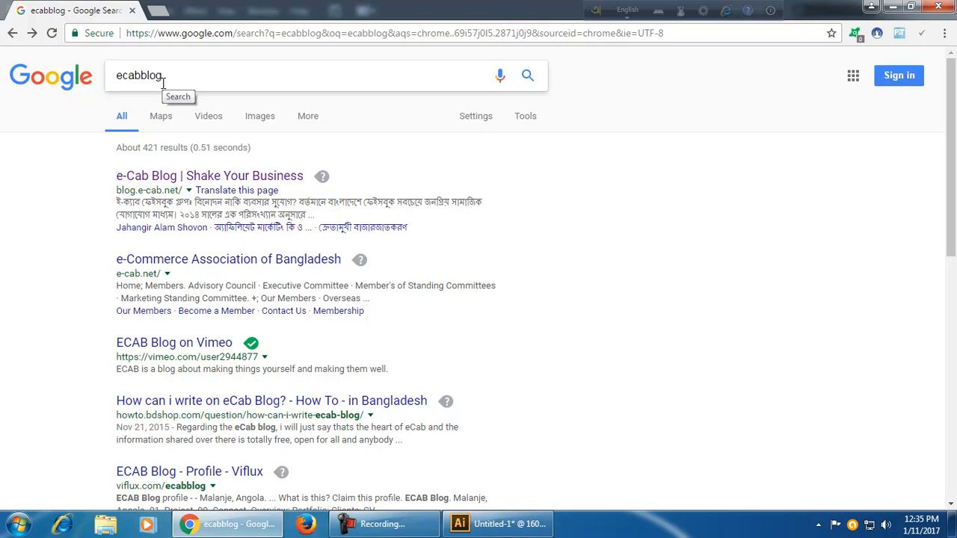
left_click(240, 183)
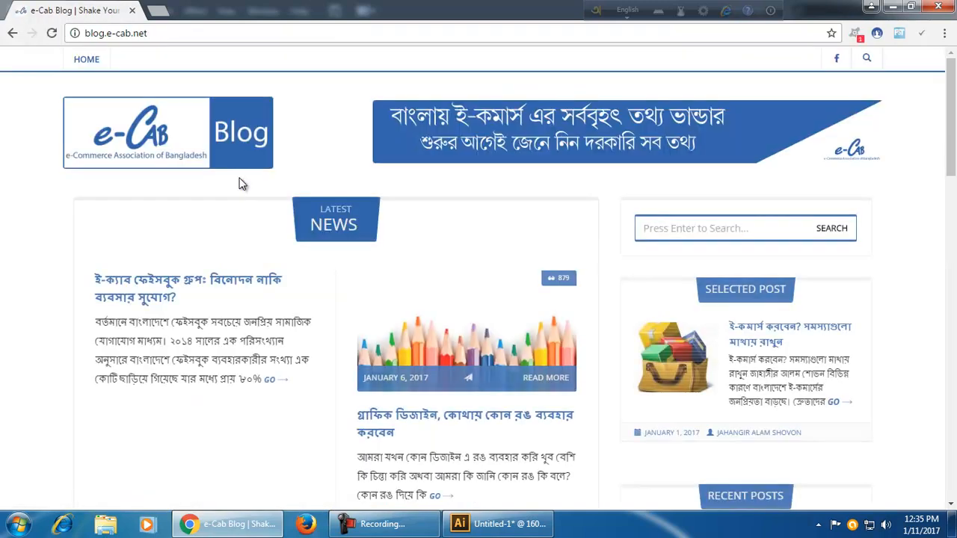
scroll(299, 232, "down", 1)
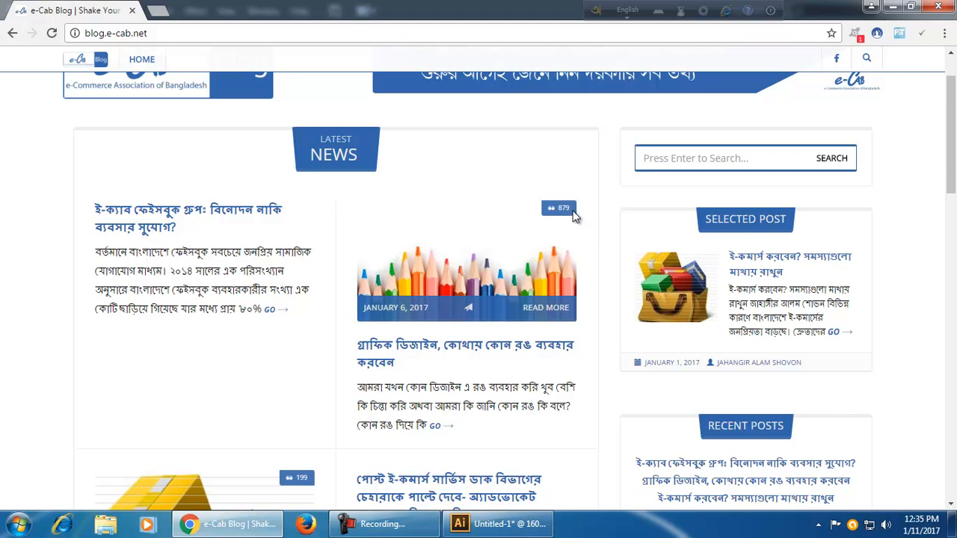
- Open the January 6, 2017 article about choosing colours in graphic design, skim its colour sections, and return to the logo in Illustrator
left_click(465, 352)
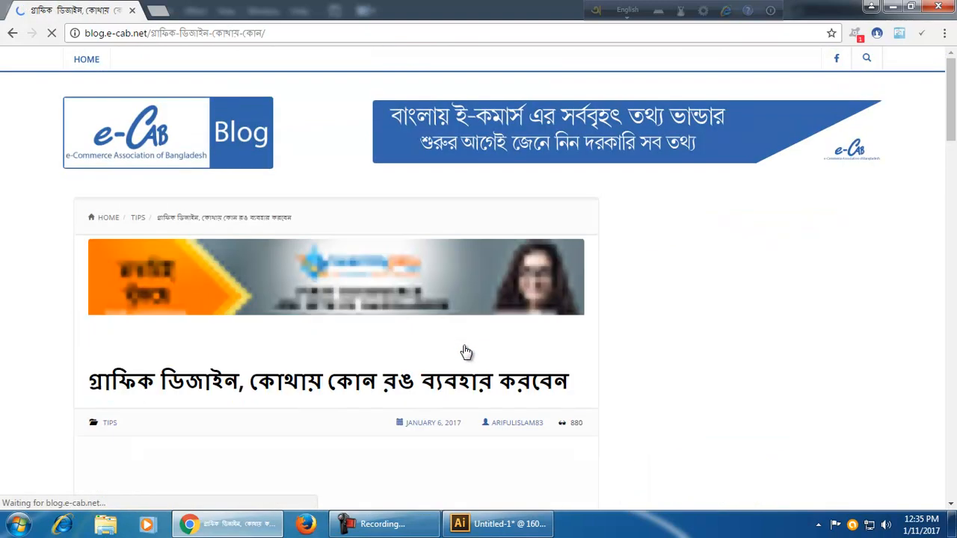
scroll(515, 355, "down", 5)
scroll(516, 359, "down", 3)
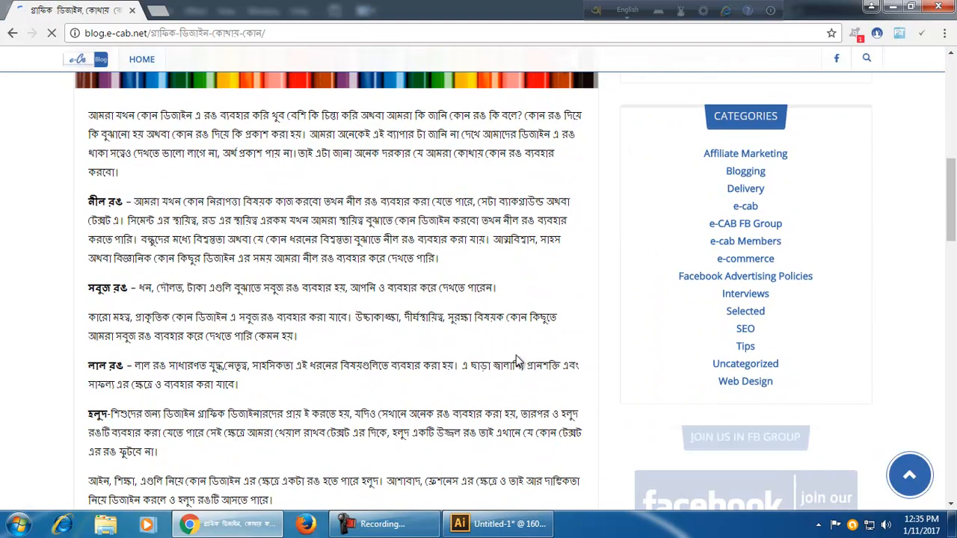
scroll(123, 285, "down", 2)
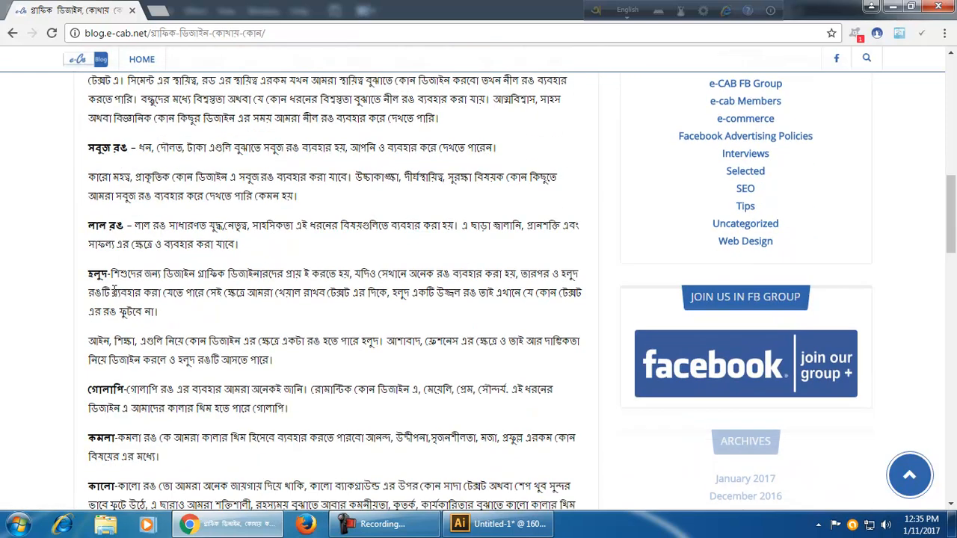
scroll(124, 231, "up", 1)
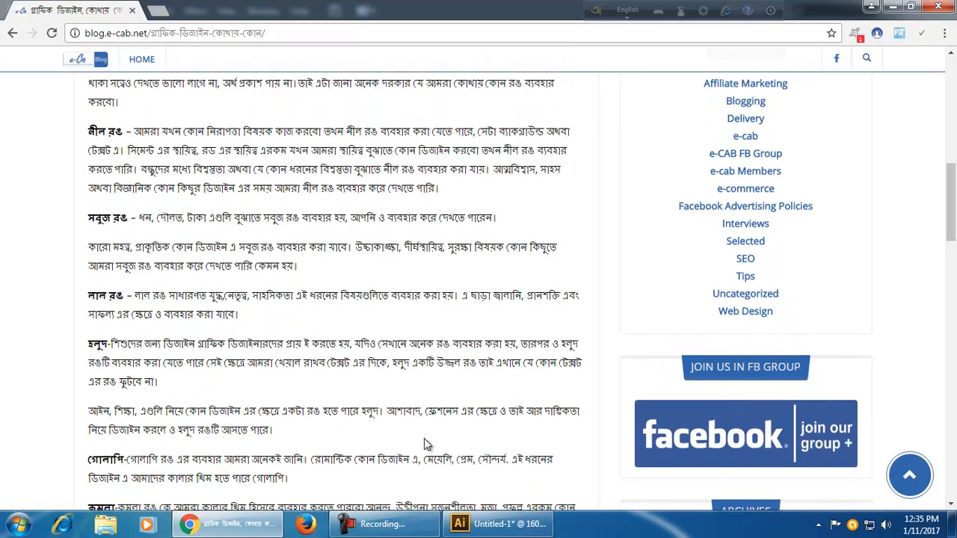
left_click(495, 524)
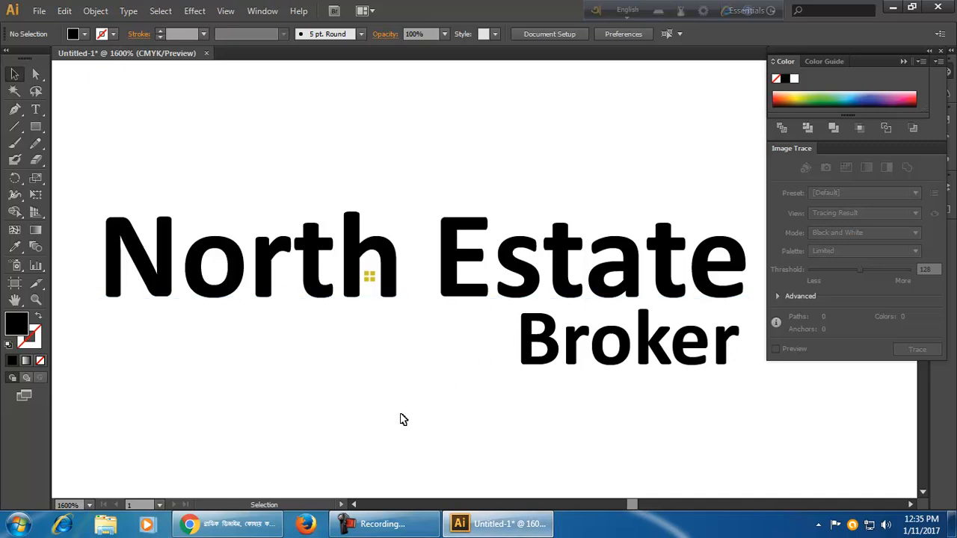
- Switch to Chrome and examine the colour article's explanations of each colour's use, from the title through to the comments
left_click(245, 536)
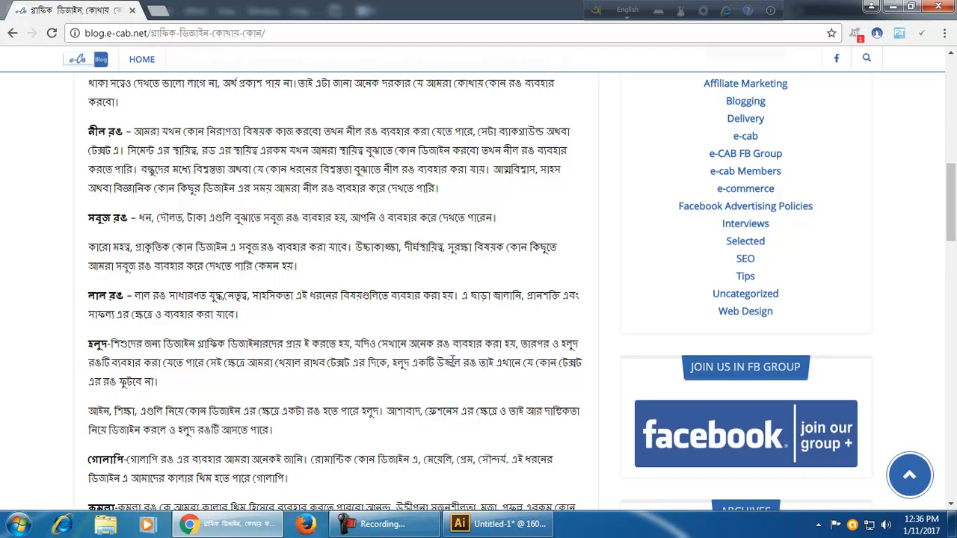
scroll(452, 361, "down", 5)
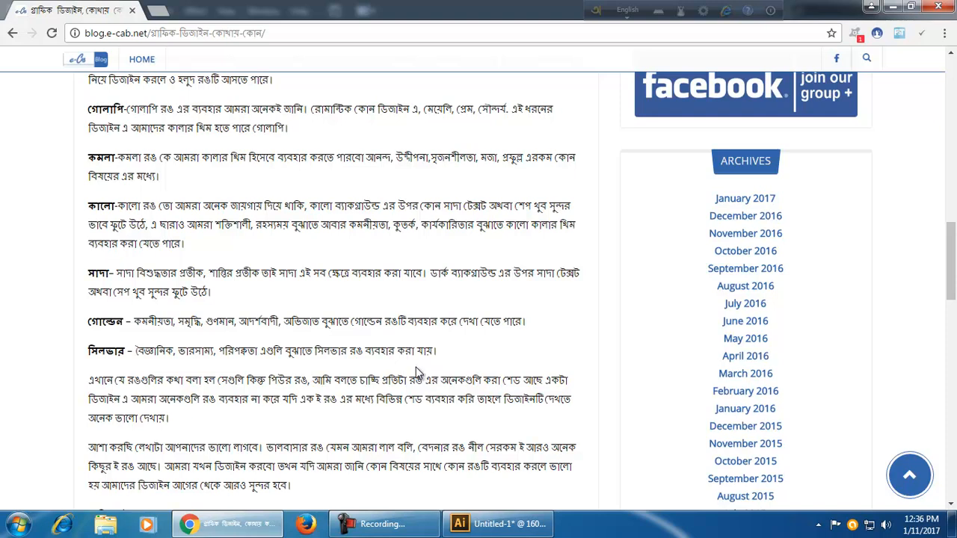
scroll(399, 366, "down", 3)
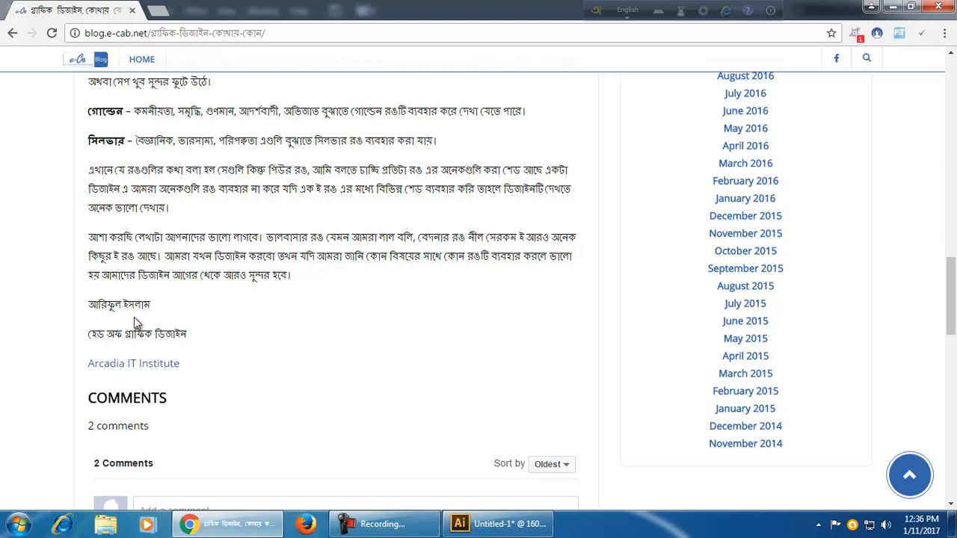
scroll(400, 364, "up", 7)
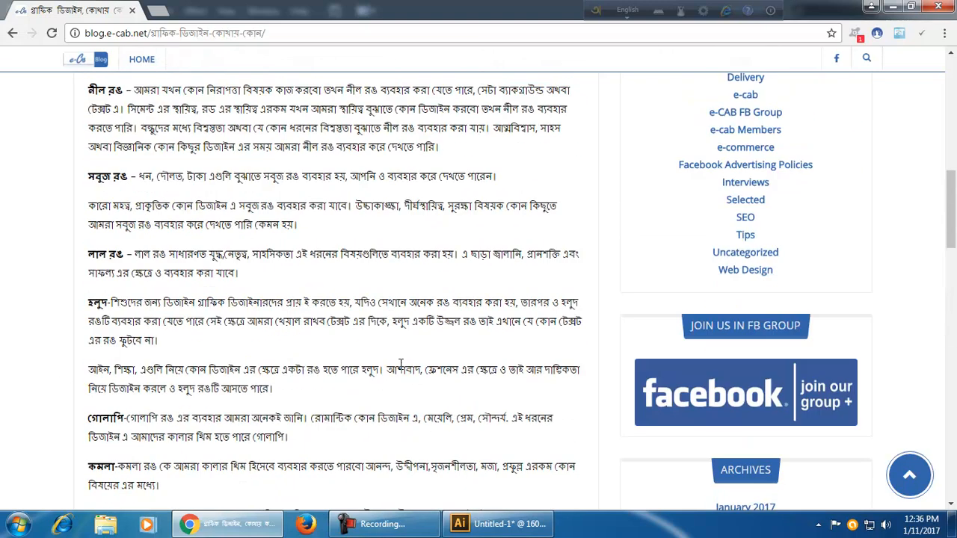
scroll(401, 364, "up", 5)
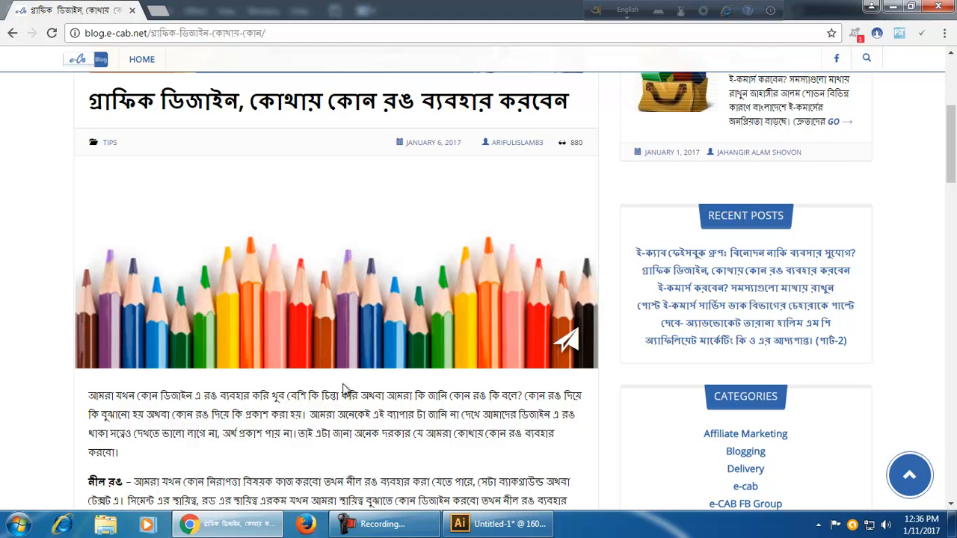
scroll(376, 379, "down", 5)
scroll(376, 379, "up", 4)
scroll(376, 379, "up", 2)
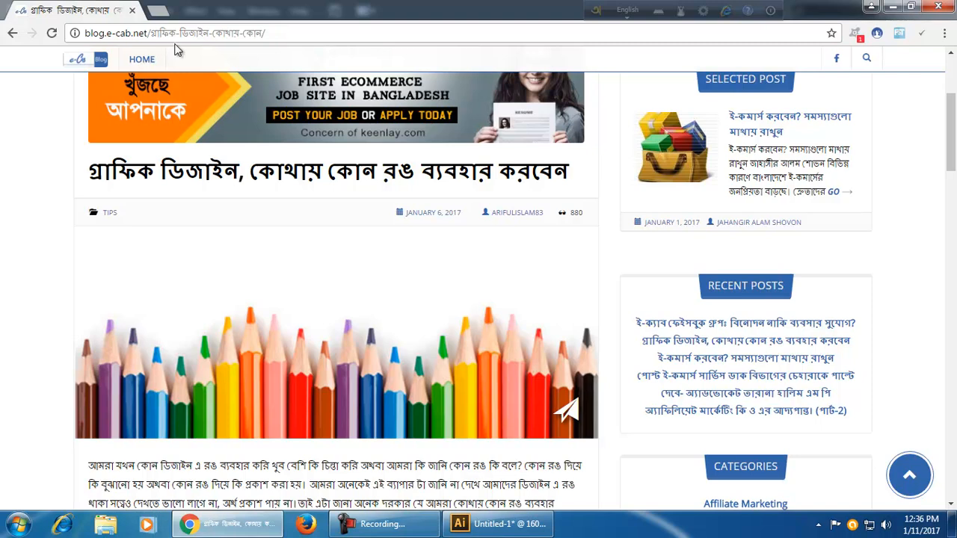
scroll(175, 252, "down", 6)
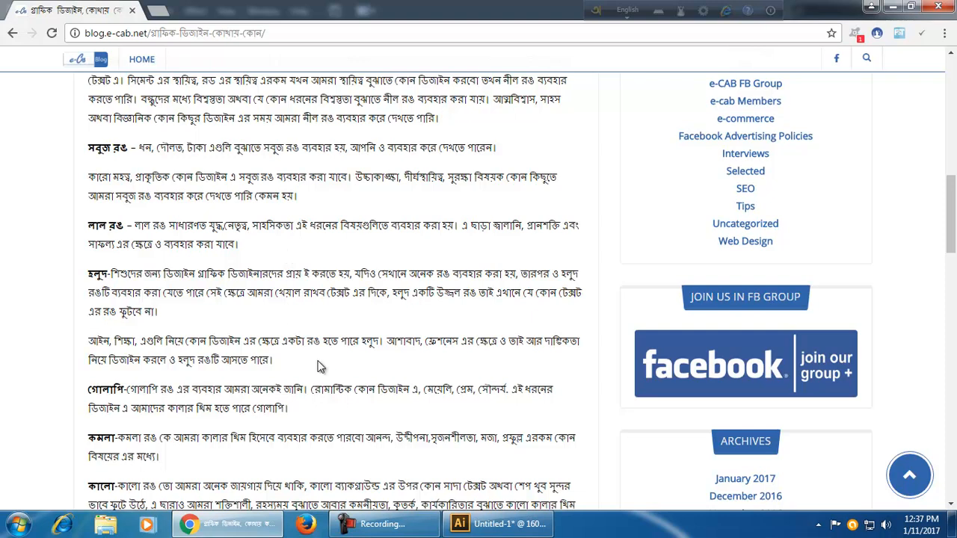
scroll(283, 254, "down", 4)
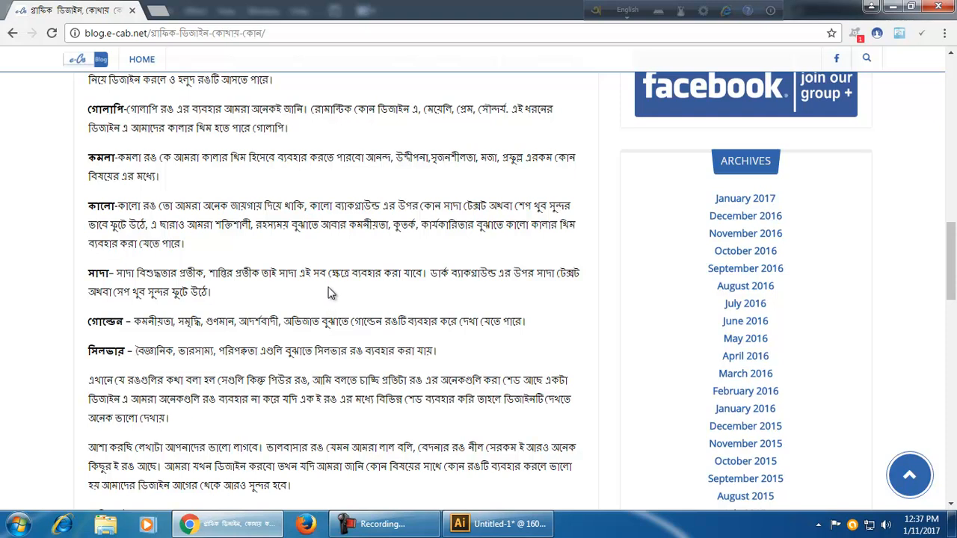
scroll(413, 384, "down", 7)
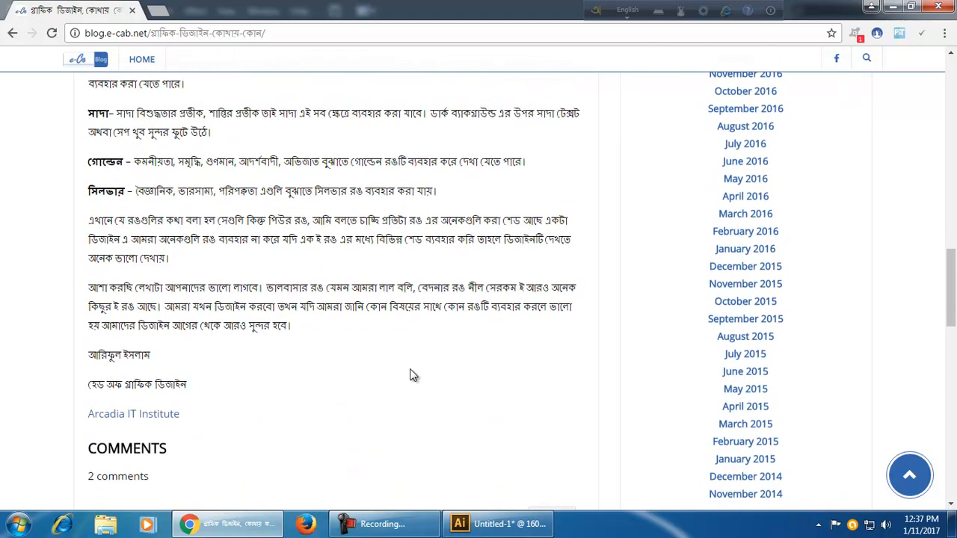
scroll(451, 353, "down", 7)
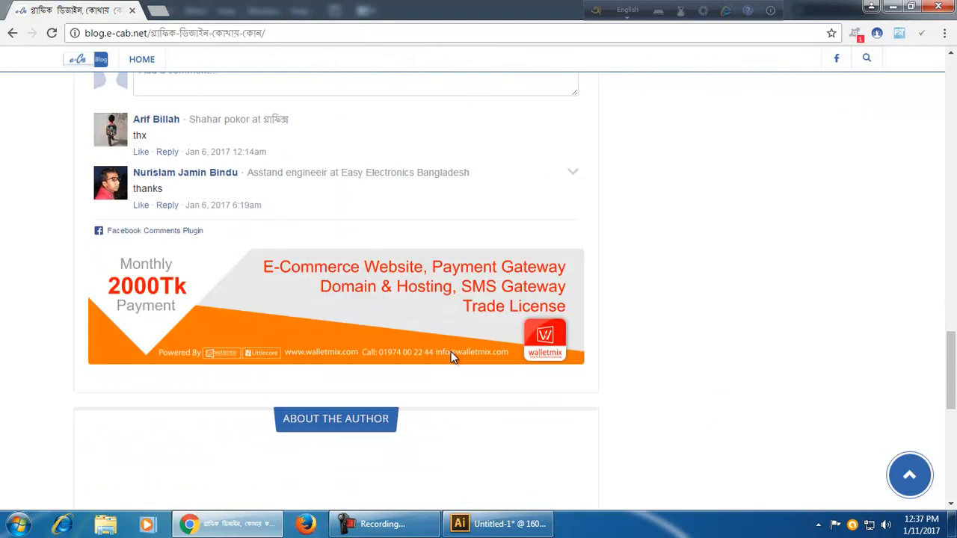
scroll(451, 355, "up", 2)
scroll(453, 361, "down", 4)
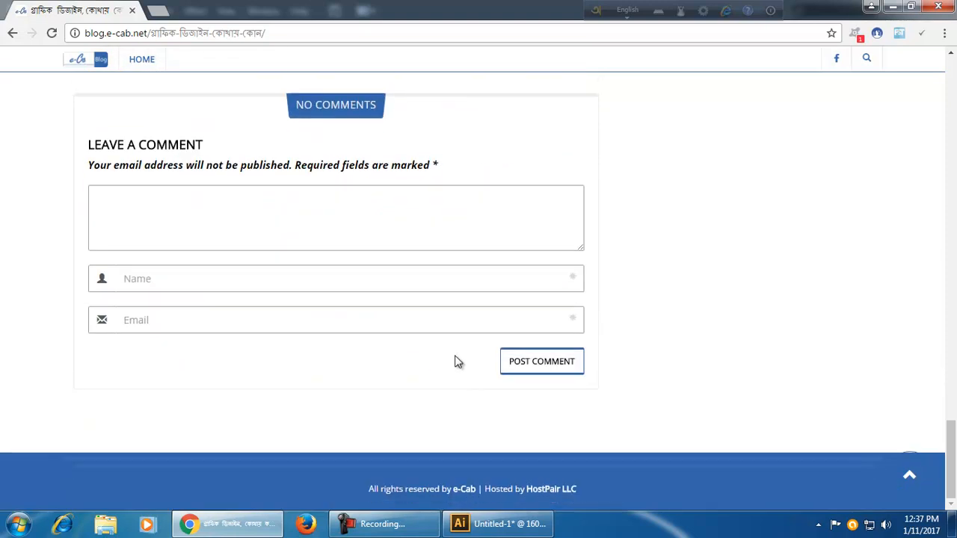
scroll(523, 348, "up", 15)
scroll(523, 333, "up", 8)
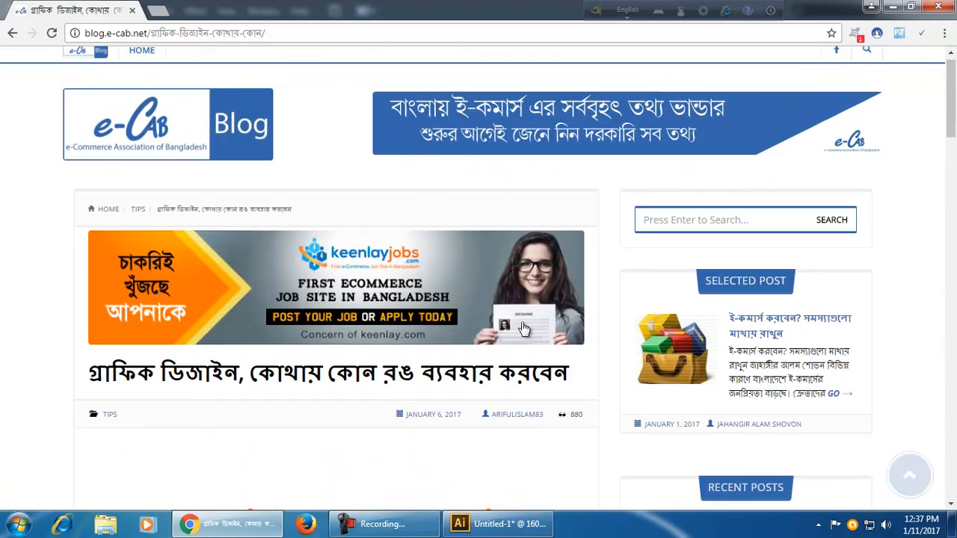
- Go to the blog's home page, look over the latest news, and switch back to the logo in Illustrator
left_click(86, 59)
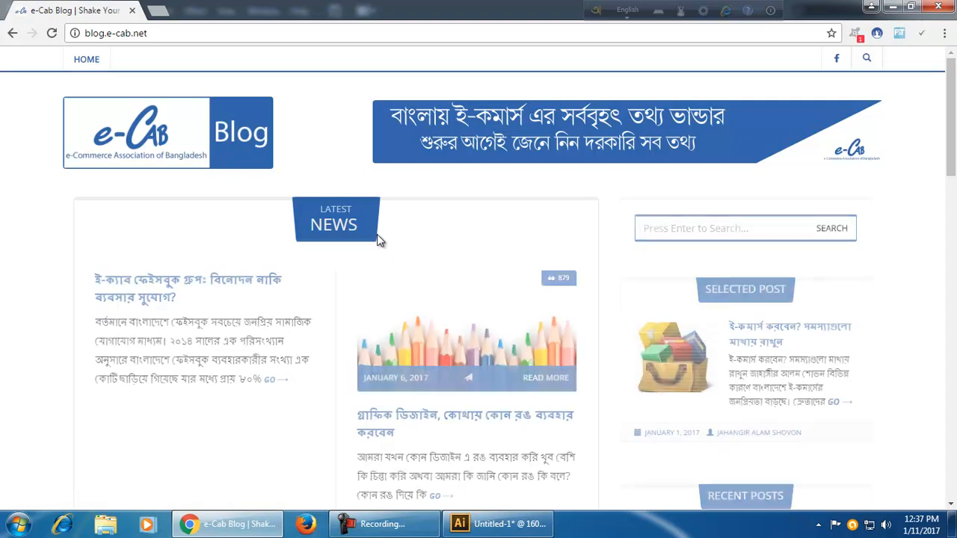
scroll(452, 262, "down", 2)
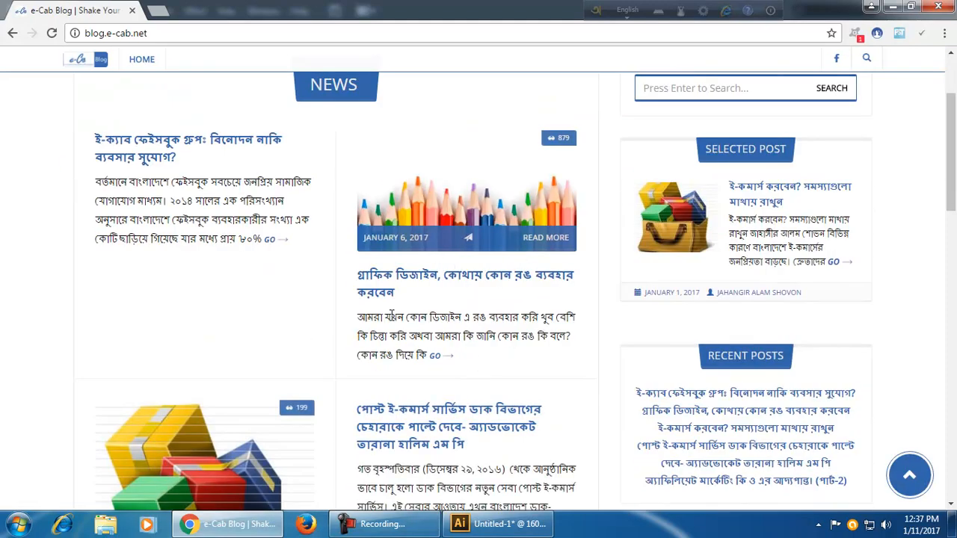
left_click(480, 526)
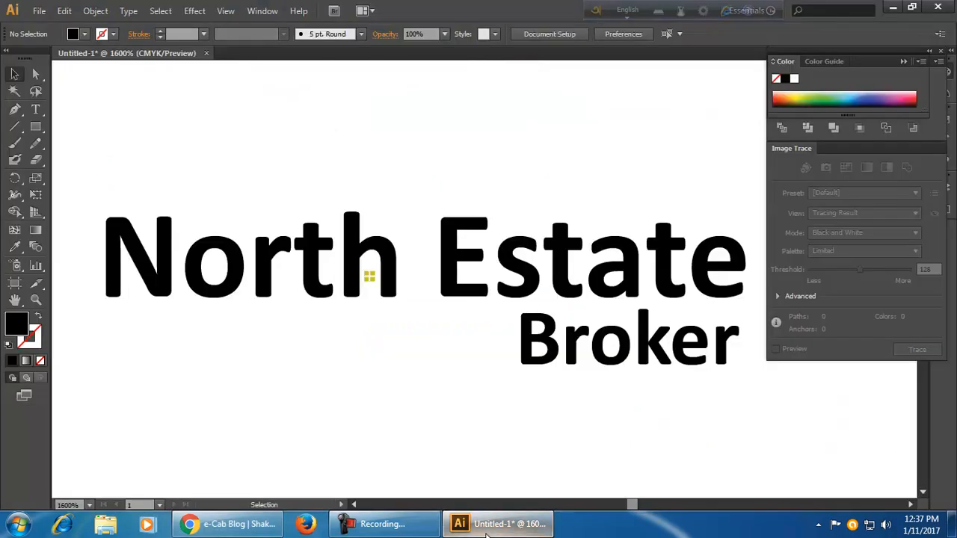
scroll(417, 382, "down", 1)
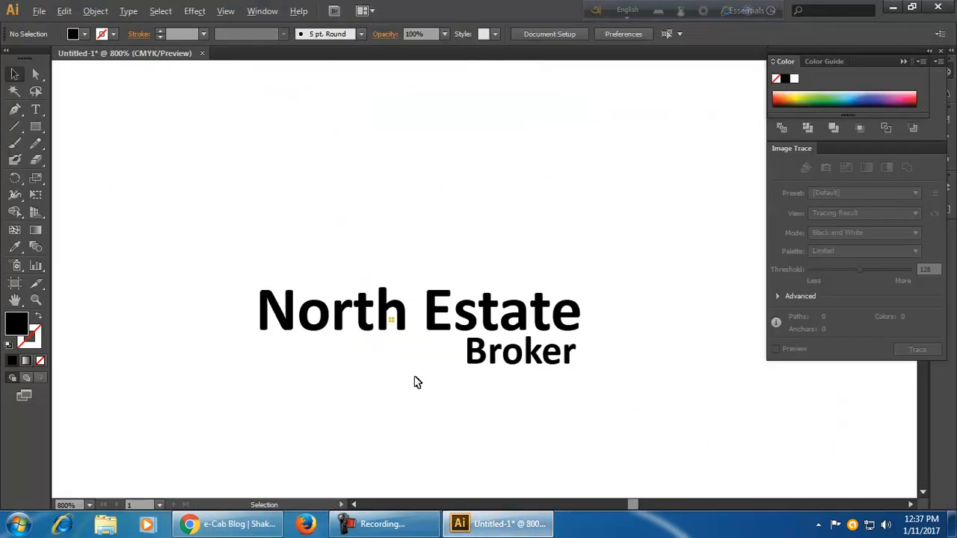
- Switch to Chrome and open the facebook.com website
left_click(228, 523)
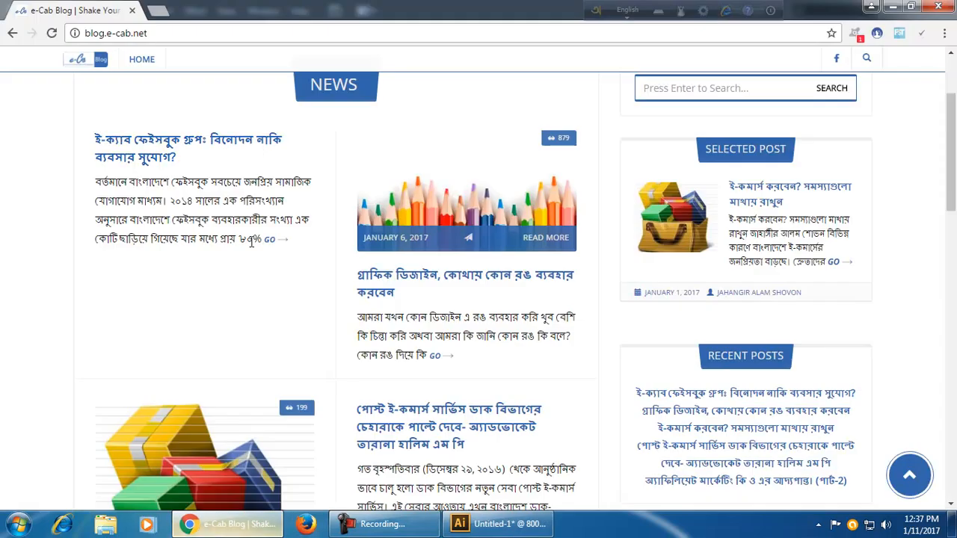
left_click(169, 32)
type("face")
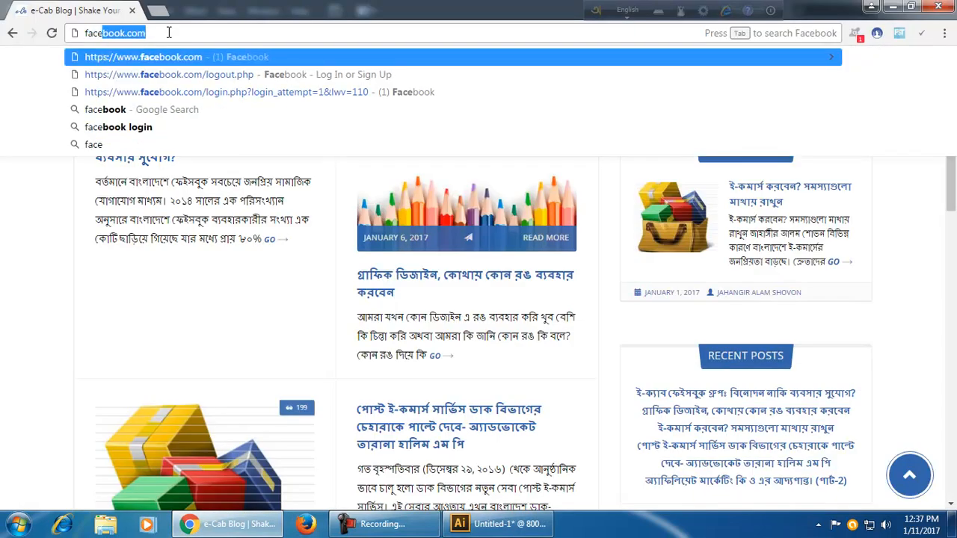
key("Return")
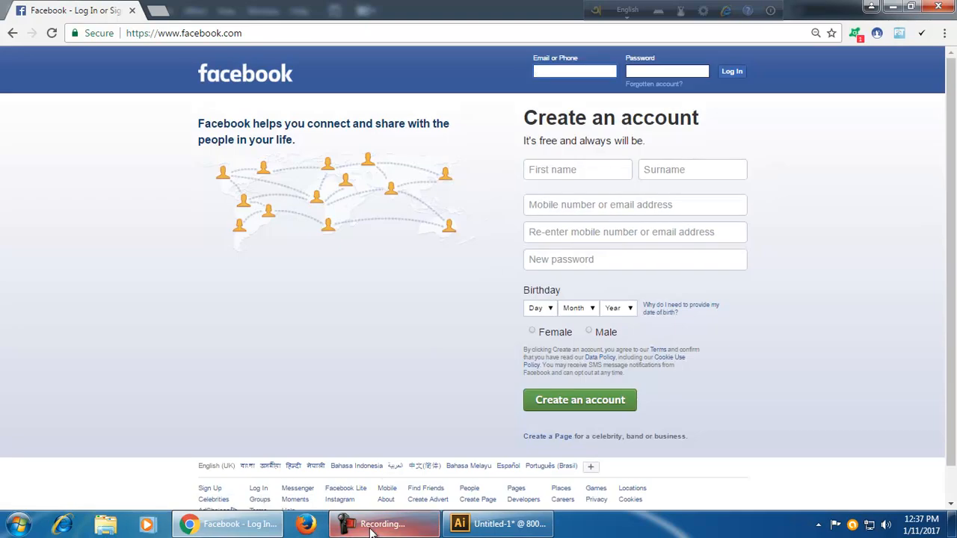
mouse_move(372, 531)
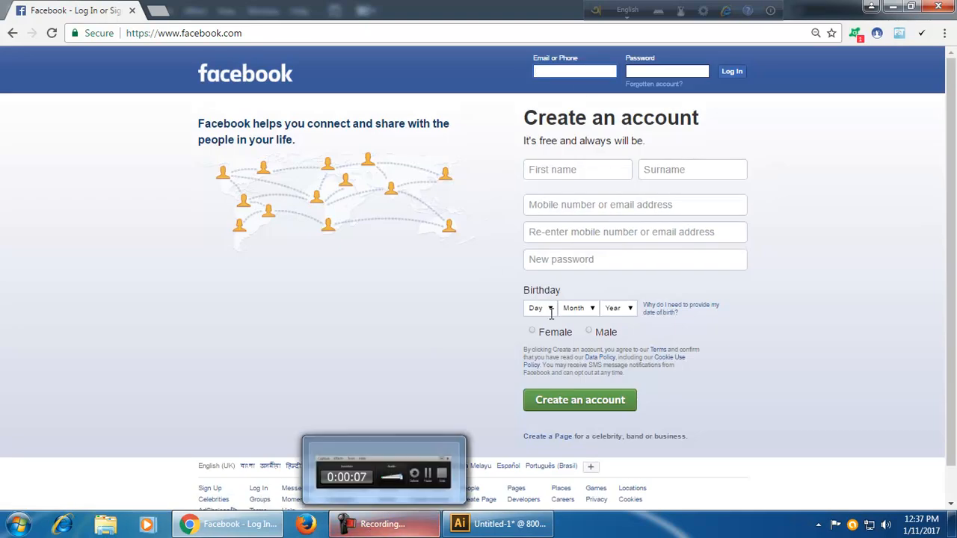
left_click(377, 533)
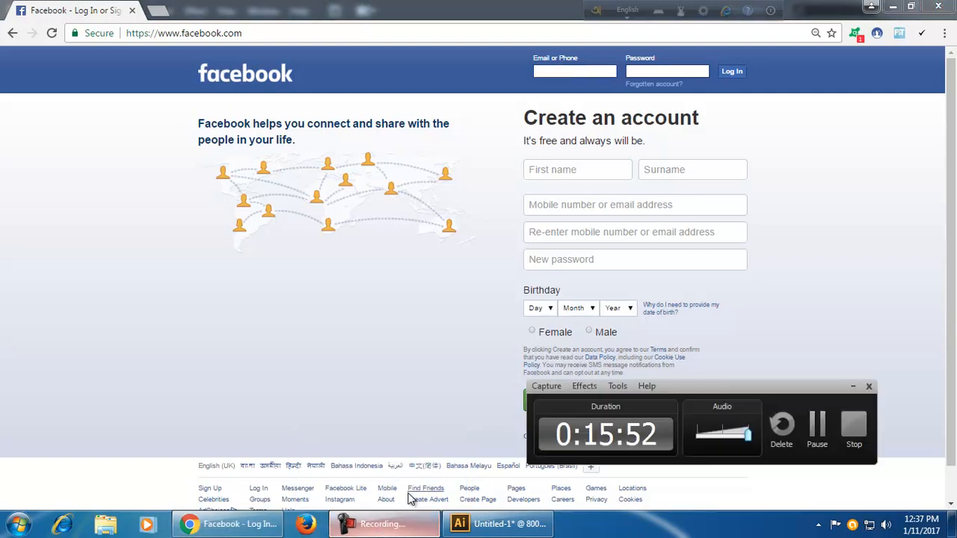